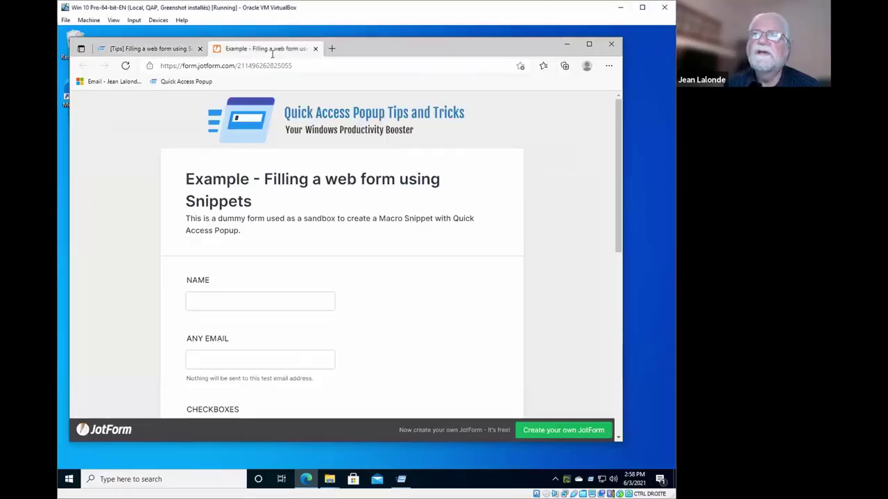
- Look over the example form and run the "Filling a form (slow)" snippet from the Quick Access Popup favorites, starting in the NAME box
left_click_drag(615, 123, 608, 285)
left_click(307, 382)
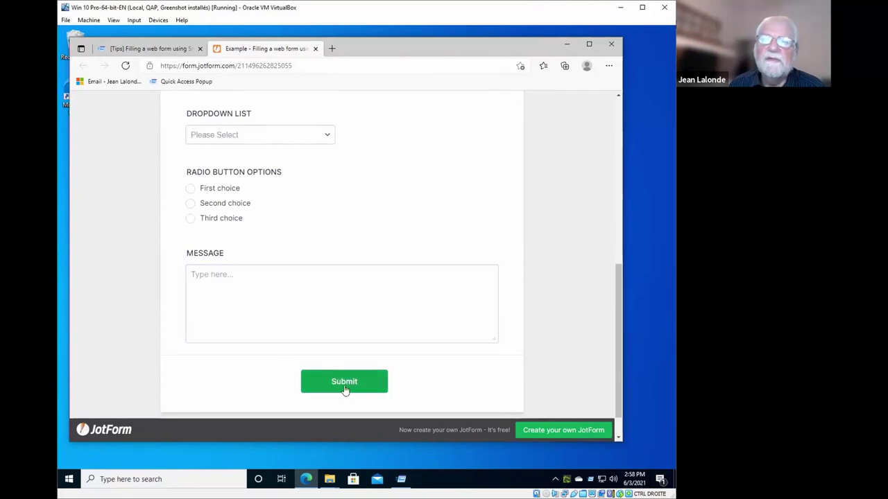
left_click_drag(619, 340, 617, 137)
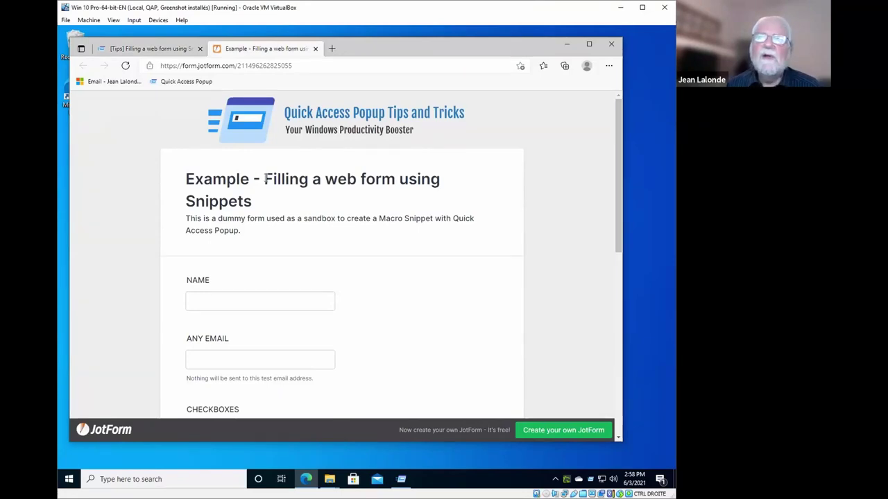
middle_click(267, 179)
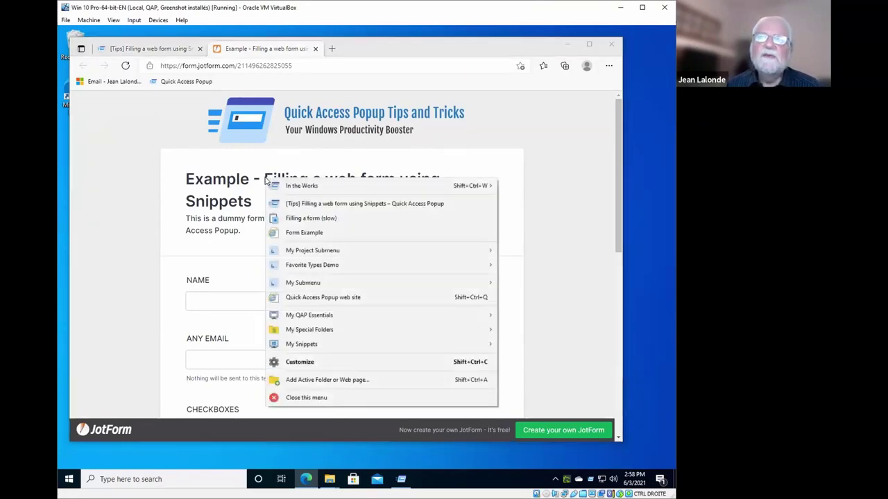
left_click(352, 221)
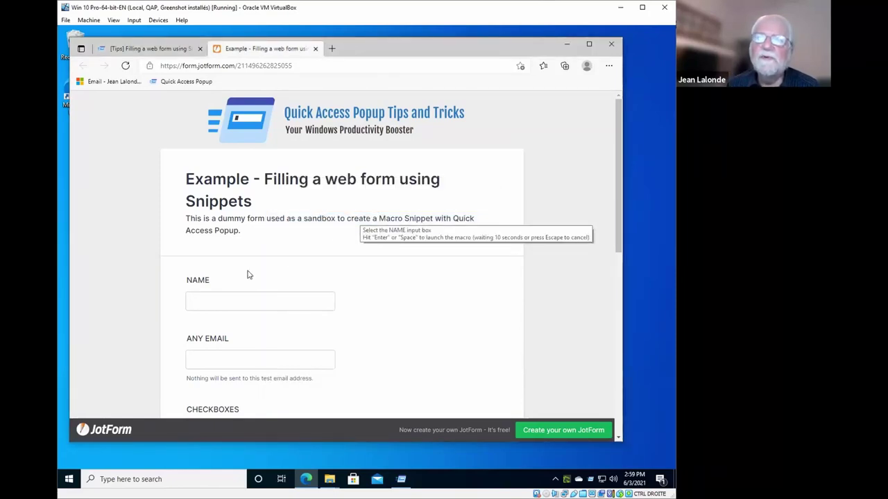
left_click(202, 303)
left_click(203, 303)
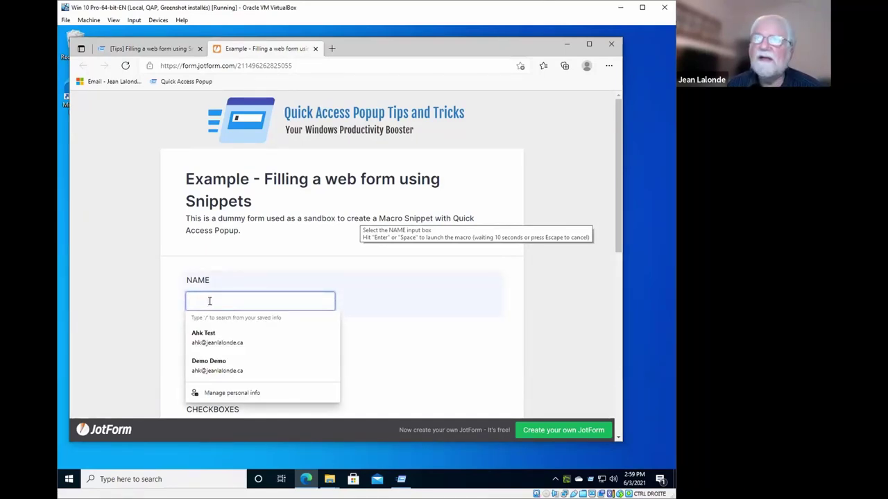
key("Return")
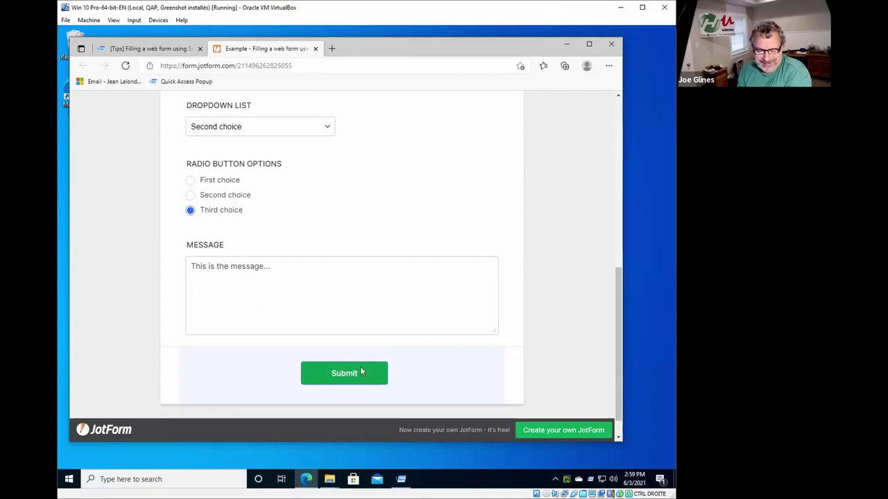
- Review the filled example form from its beginning and reload the page to reset the entries
left_click(616, 163)
scroll(615, 155, "up", 1)
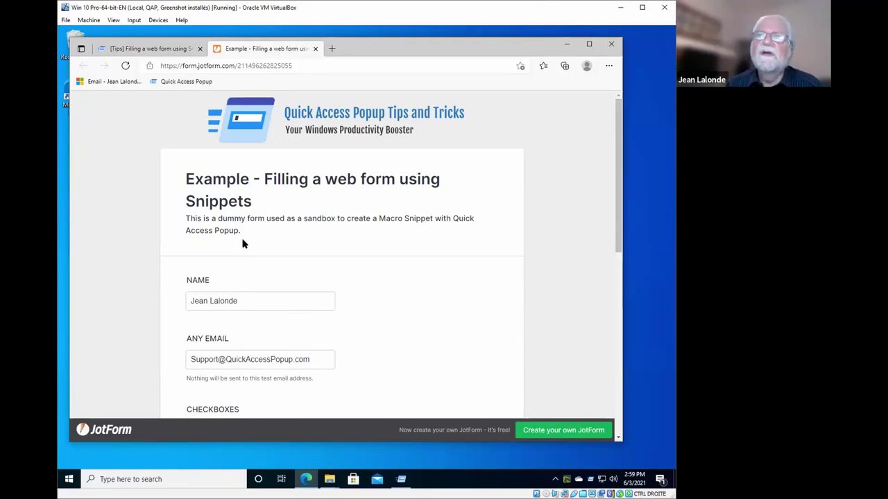
key("F5")
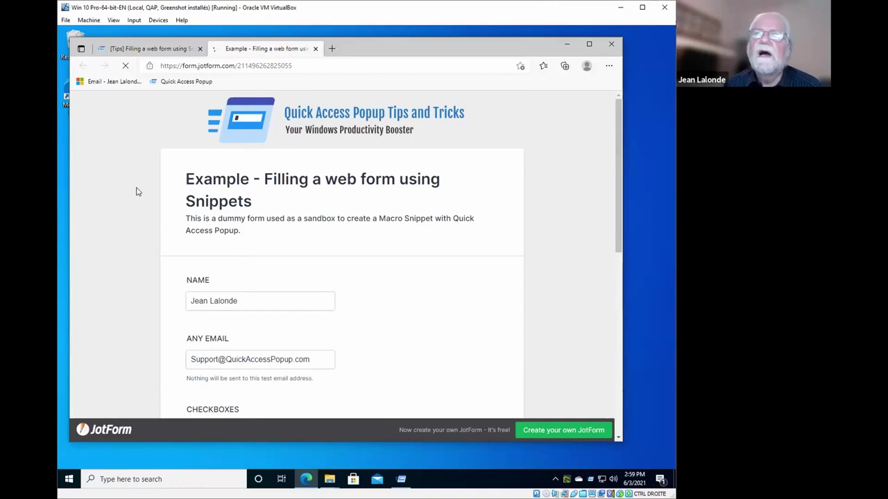
- Examine the "Filling a web form using Snippets" tutorial page down to the macro code under Creating the Macro Snippet
key("ctrl+Tab")
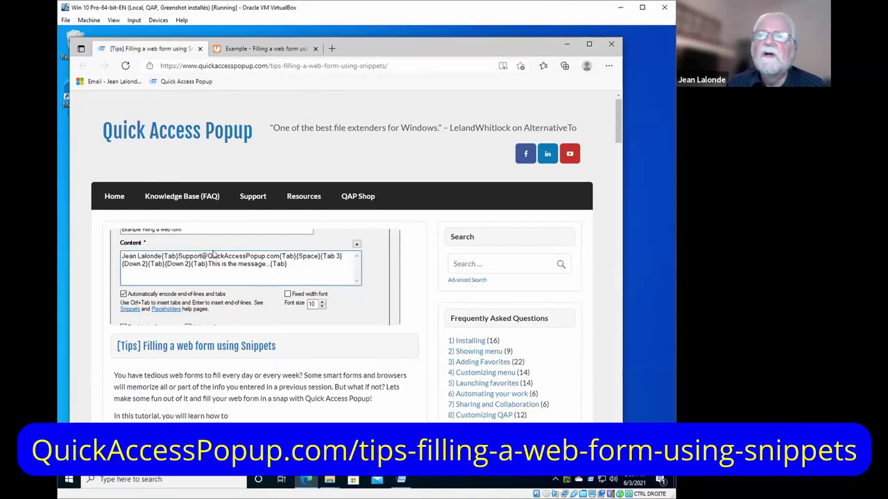
scroll(194, 282, "down", 3)
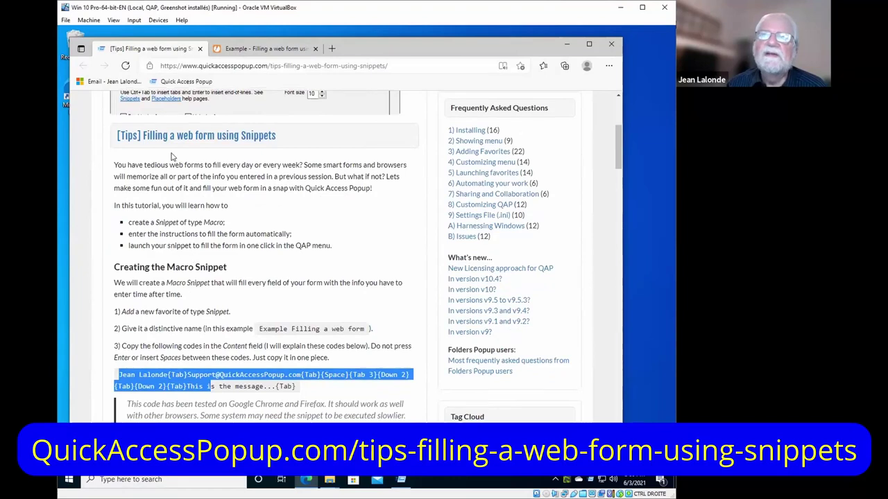
scroll(221, 156, "up", 2)
mouse_move(220, 161)
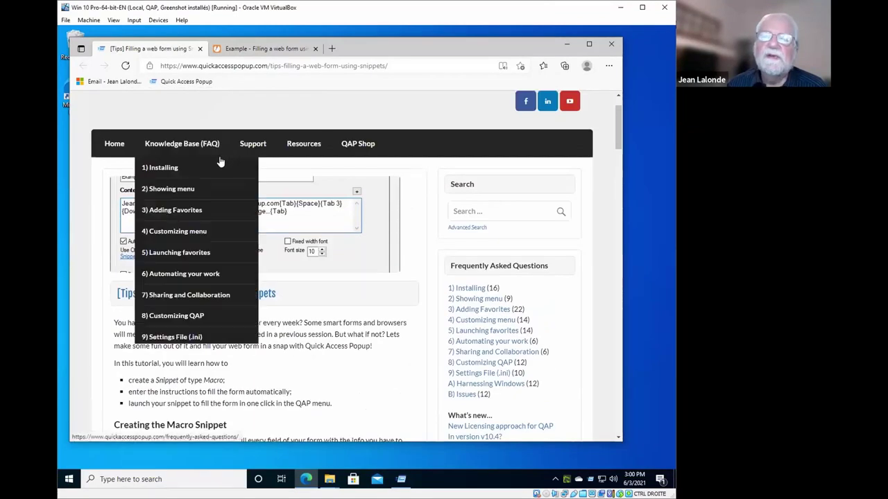
scroll(220, 162, "down", 1)
scroll(220, 162, "up", 1)
scroll(295, 246, "down", 2)
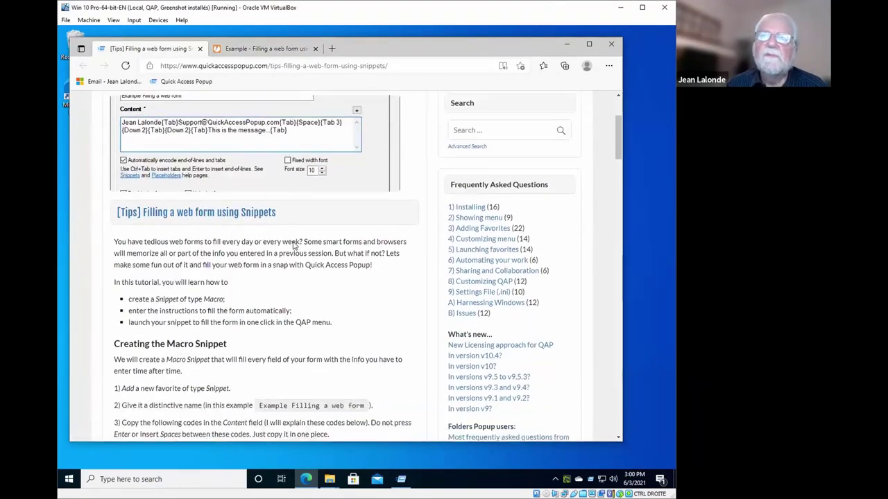
scroll(295, 247, "down", 1)
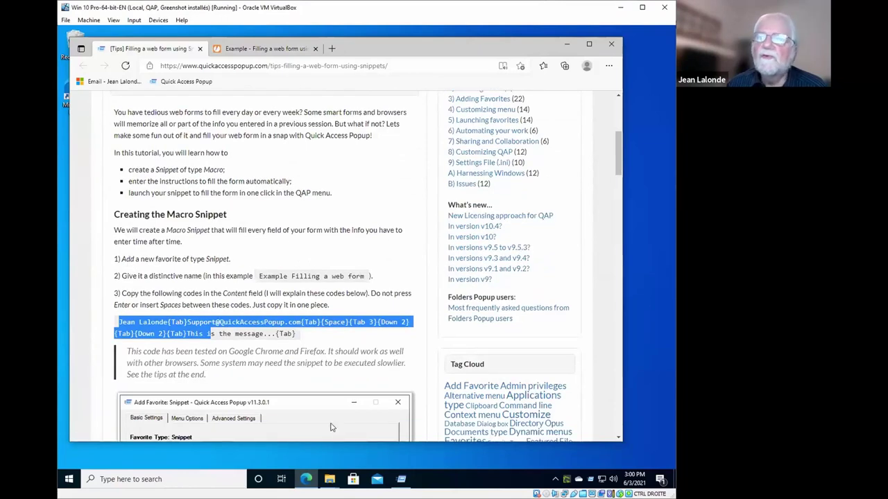
- Switch to Quick Access Popup's Customize window and start a new Snippet favorite with the short name "Fill the form"
left_click(401, 479)
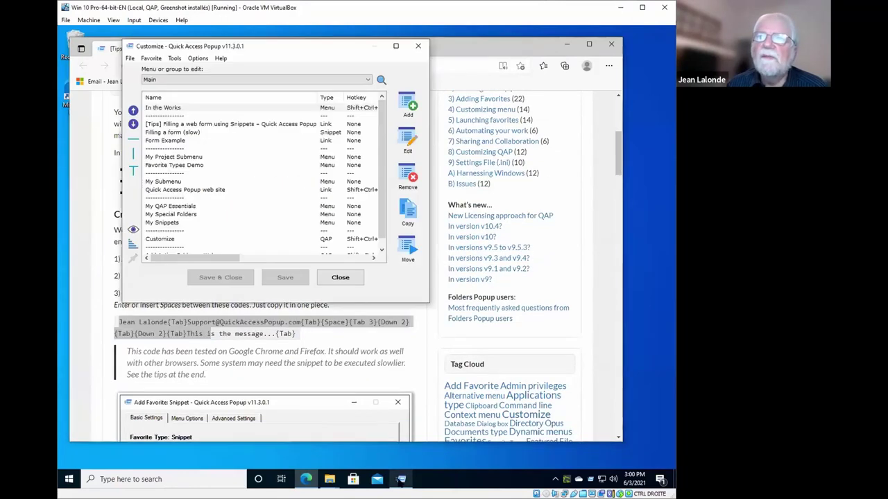
left_click(169, 124)
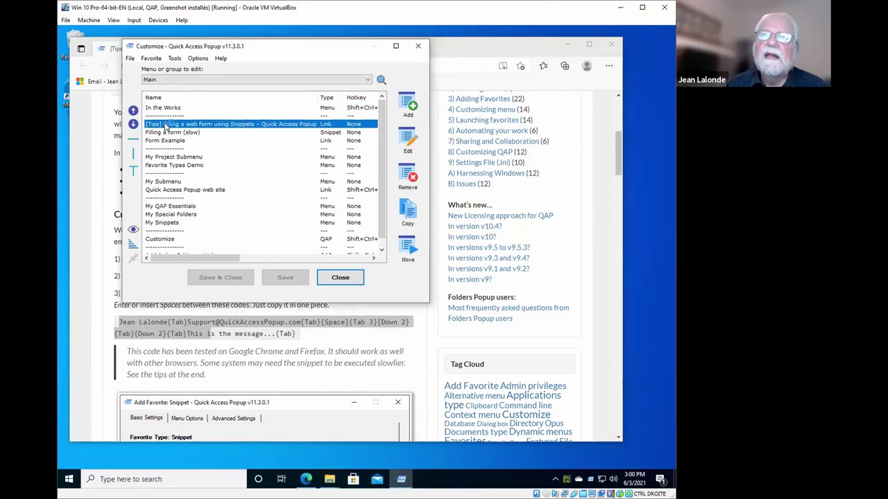
left_click(408, 105)
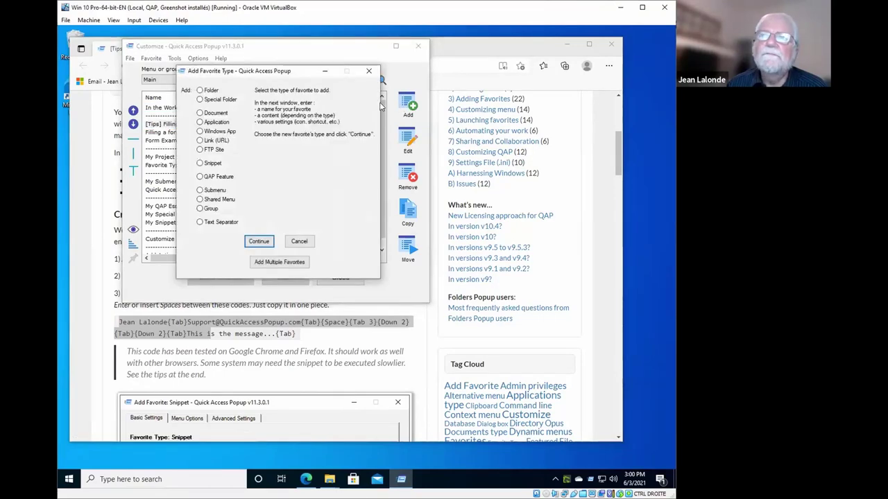
left_click(214, 166)
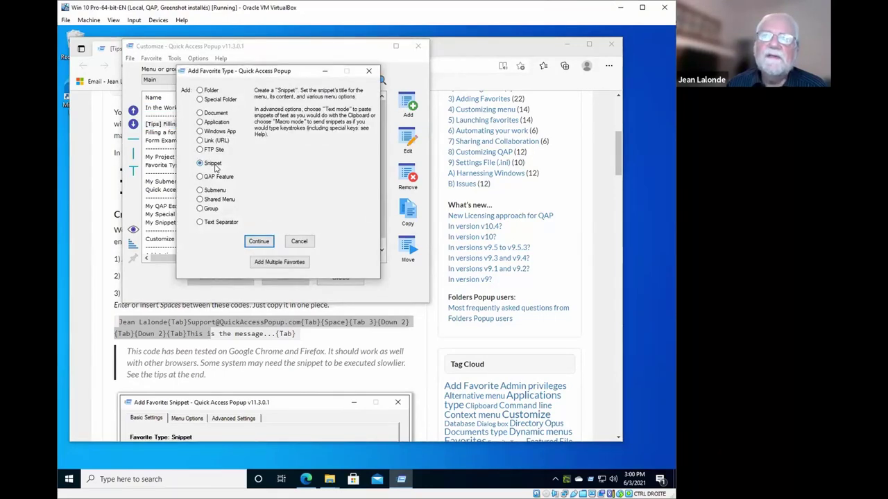
left_click(259, 242)
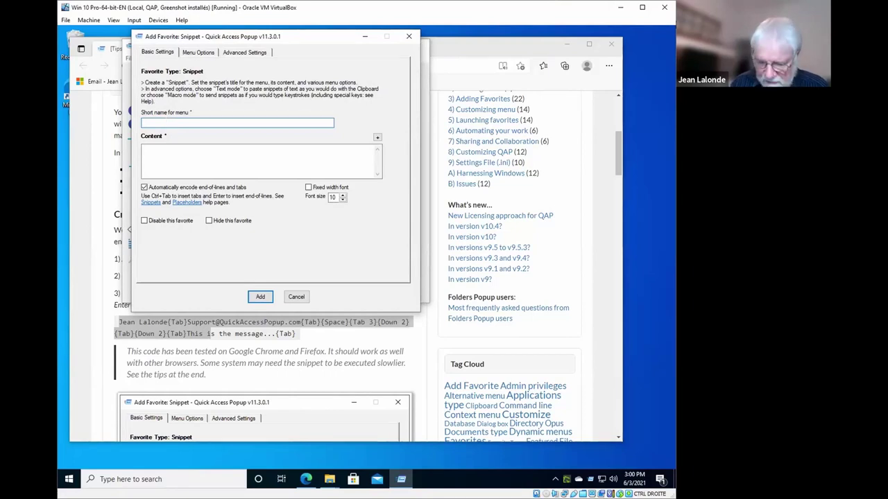
type("ll the form")
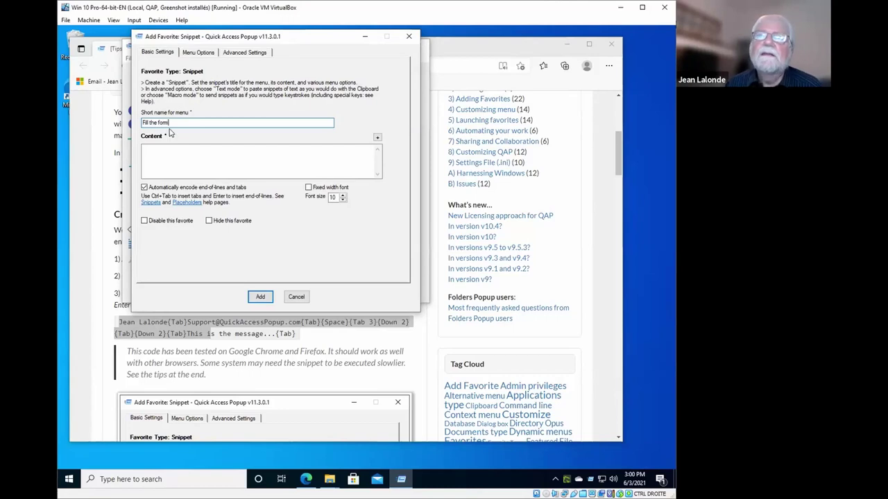
key("Tab")
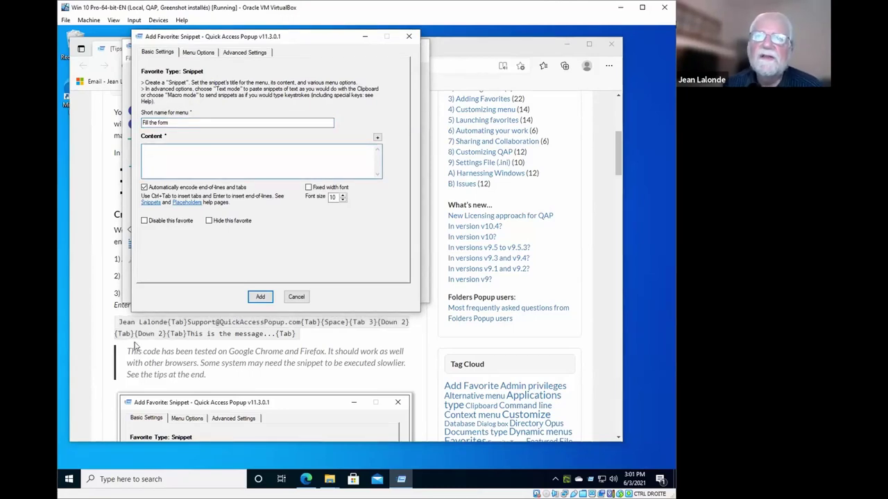
- Copy the complete macro code from the tutorial page and paste it as the new snippet's content
left_click(142, 323)
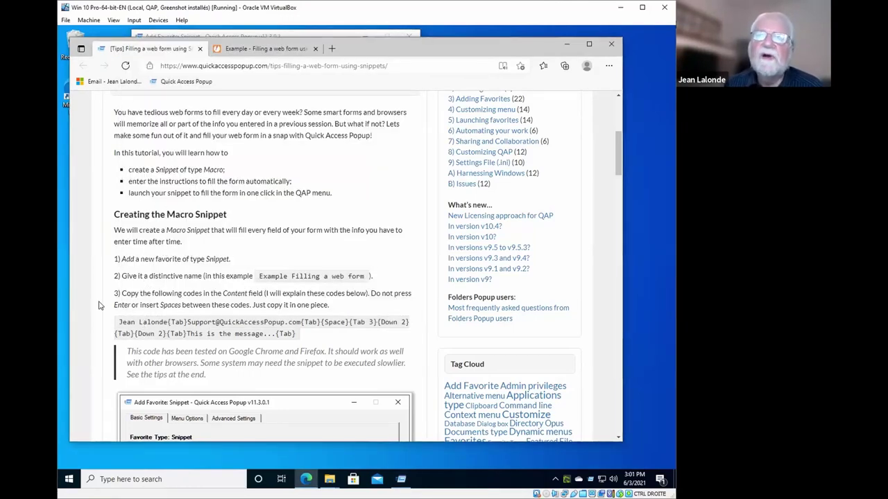
left_click_drag(118, 322, 297, 333)
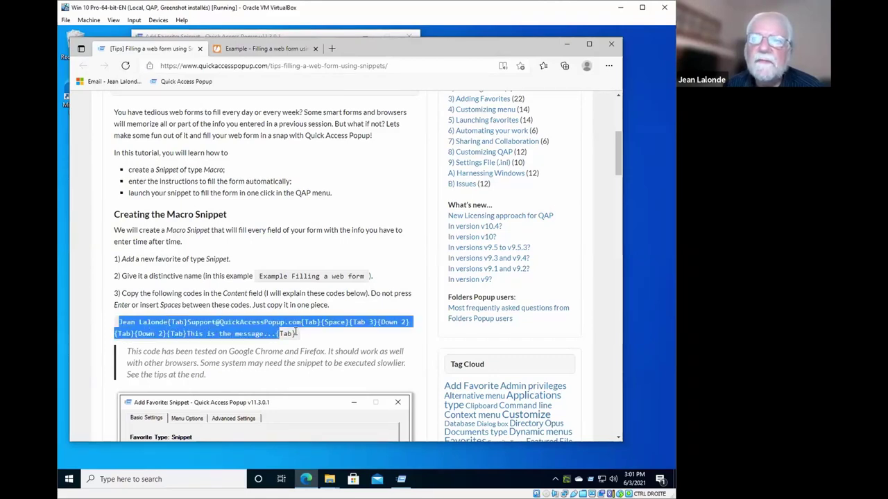
right_click(236, 334)
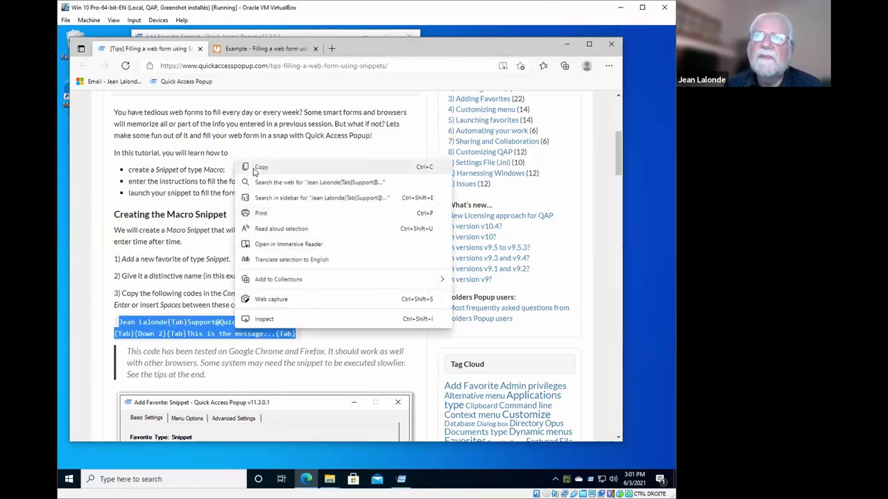
left_click(262, 167)
left_click(401, 479)
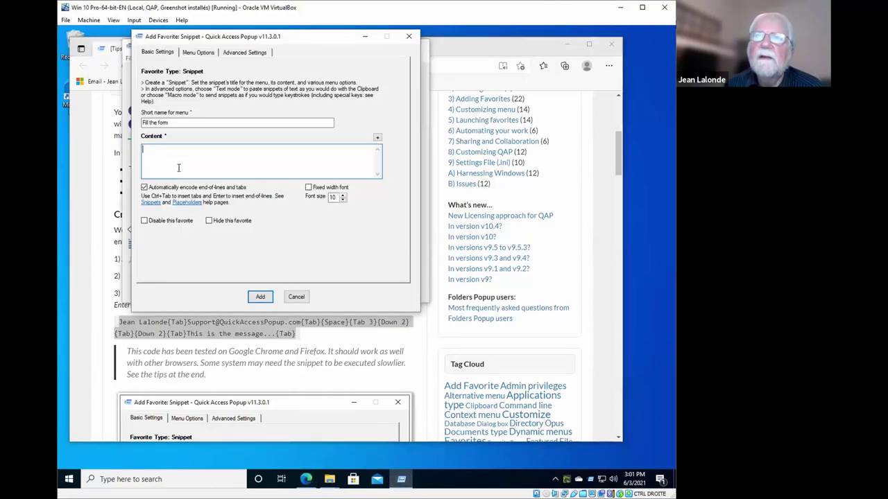
right_click(163, 159)
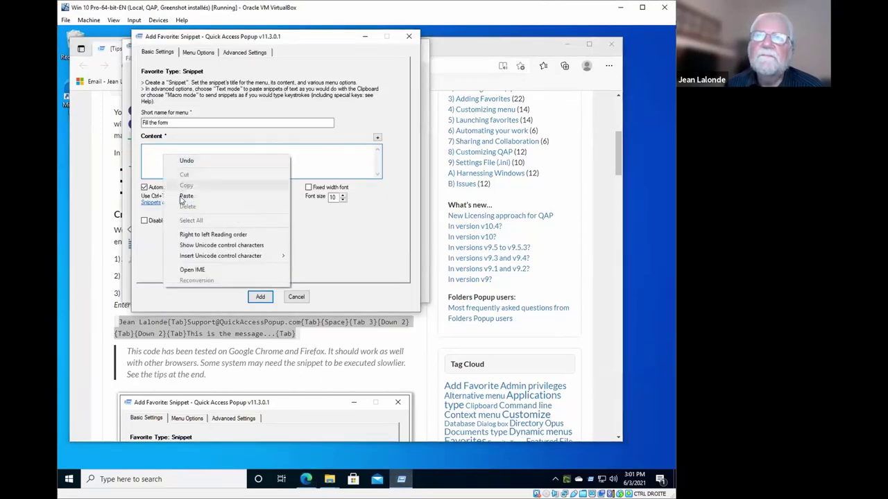
left_click(182, 197)
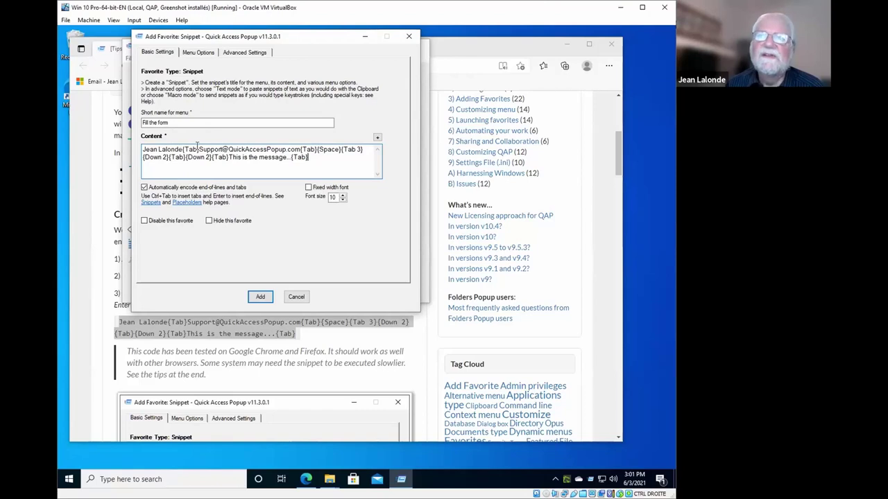
- Set the snippet to be sent in Macro mode and highlight the first {Tab} code in its content
left_click(243, 53)
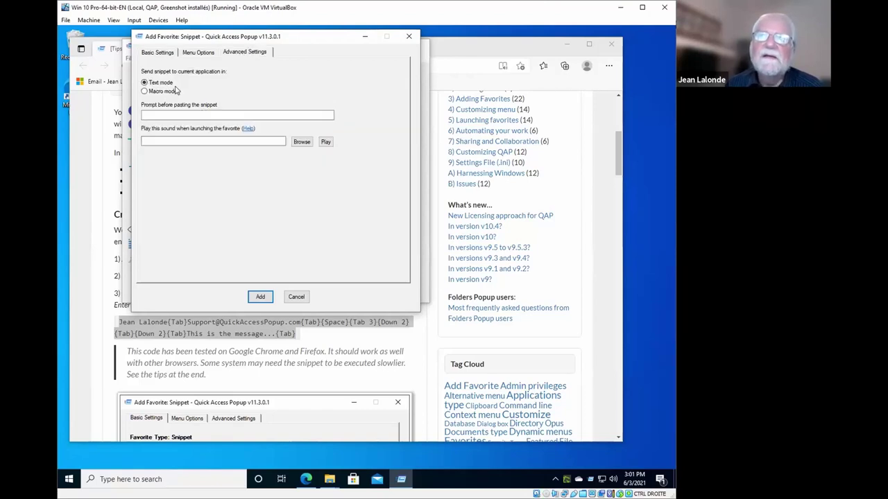
left_click(145, 92)
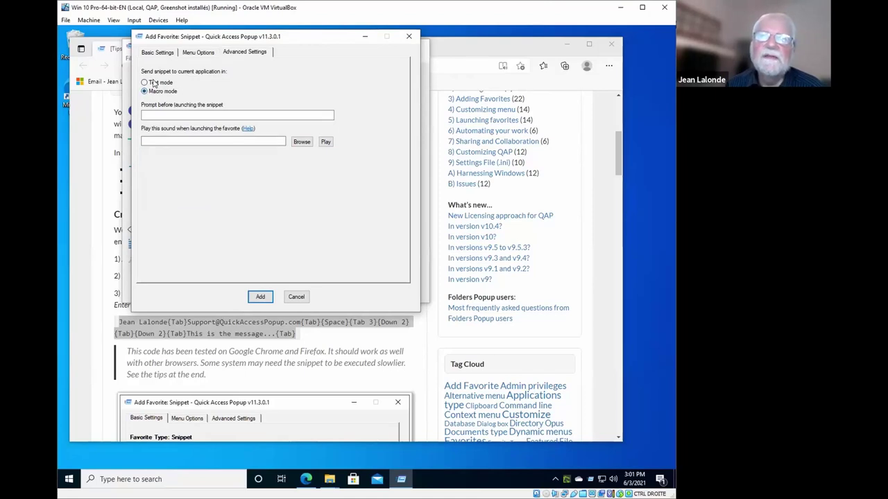
left_click(161, 52)
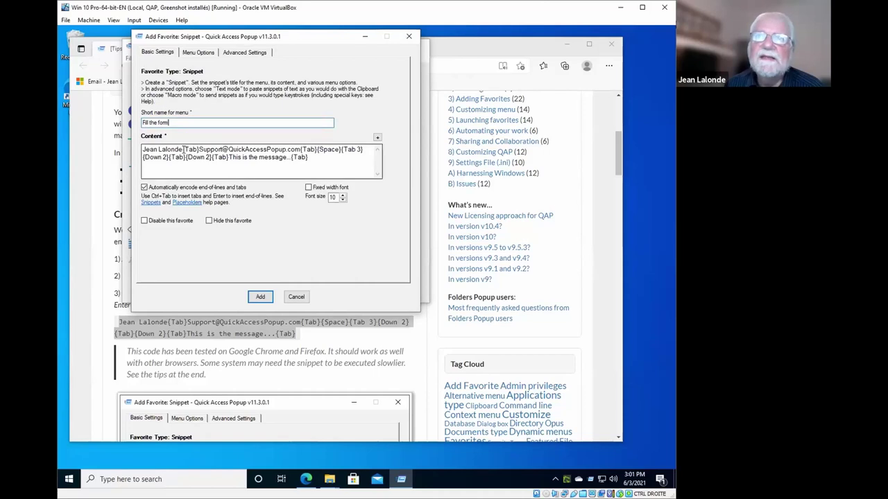
left_click_drag(182, 149, 199, 149)
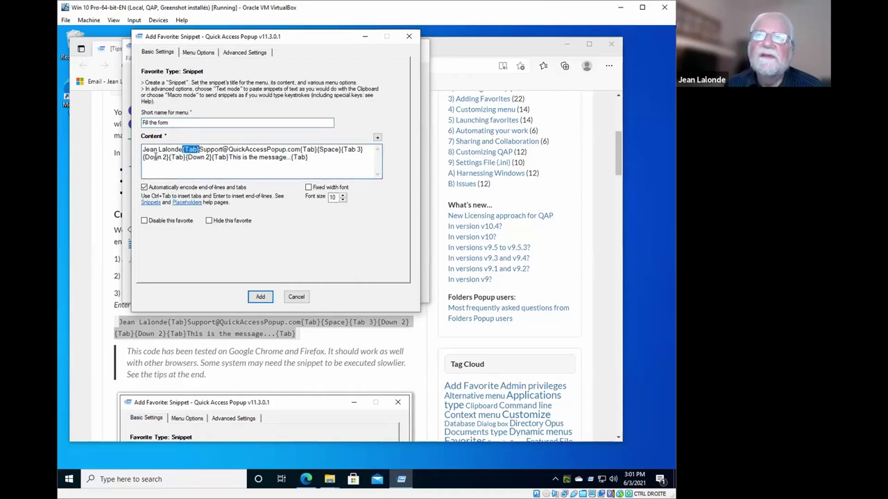
- Set the prompt shown before launching the snippet to "Select NAME"
left_click(239, 54)
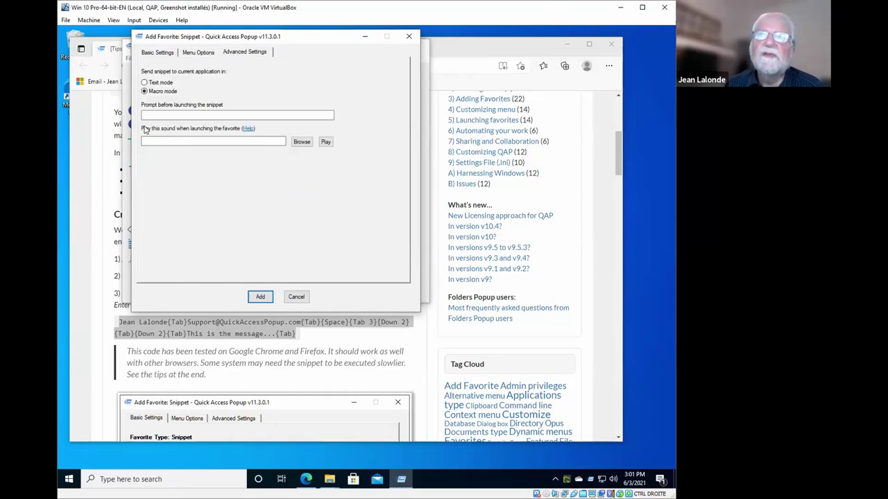
left_click(163, 114)
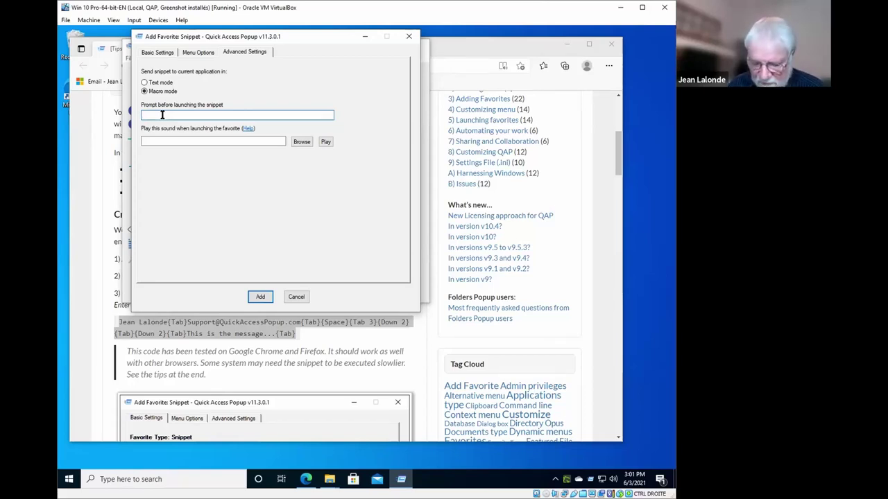
type("Select ")
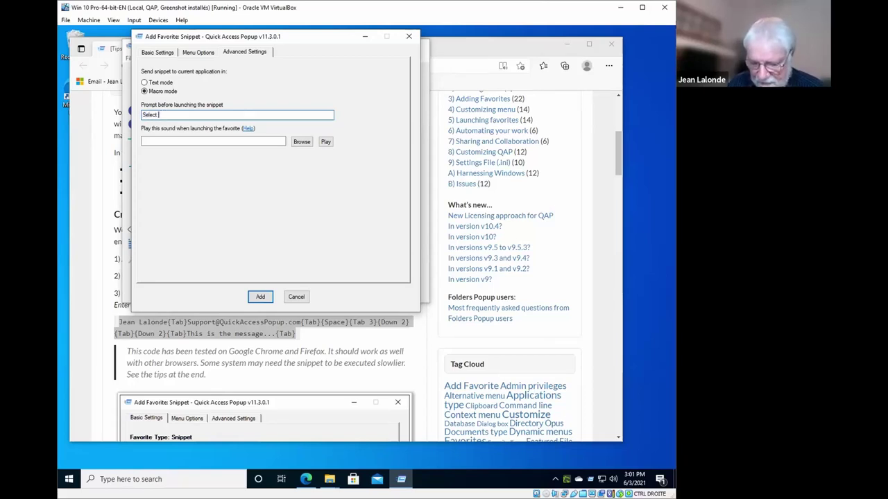
type("NAME")
- Check the tutorial's remaining setup instructions, add the completed "Fill the form" snippet to the Main menu and save the changes
left_click(156, 348)
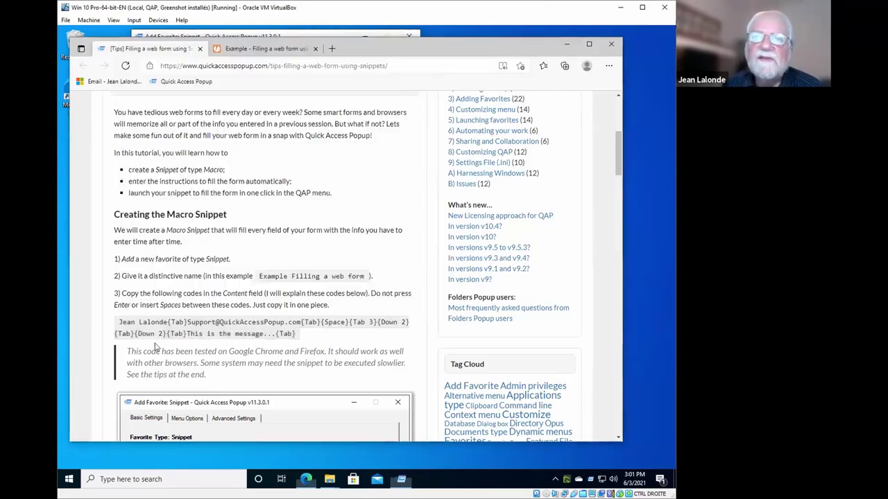
scroll(239, 277, "down", 5)
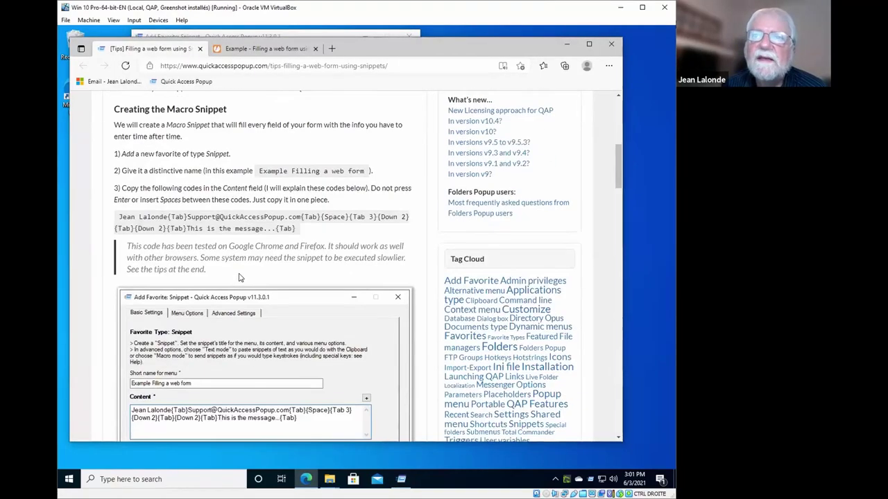
scroll(239, 277, "down", 4)
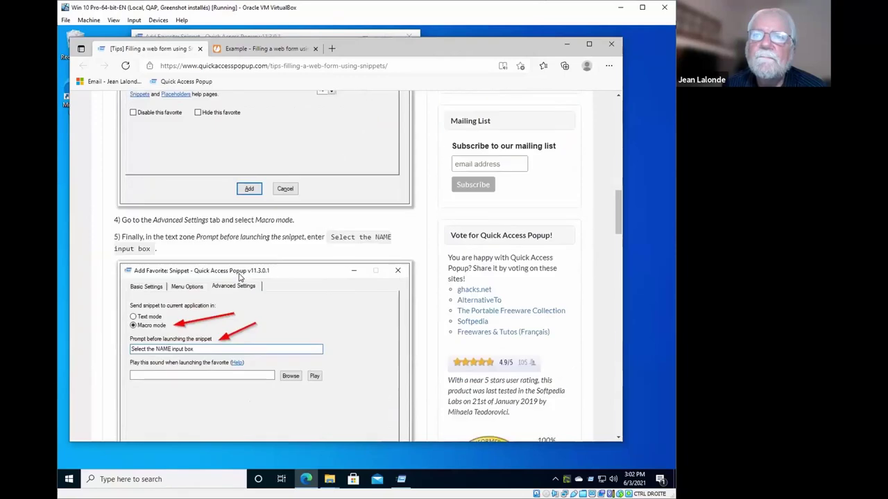
scroll(239, 278, "down", 3)
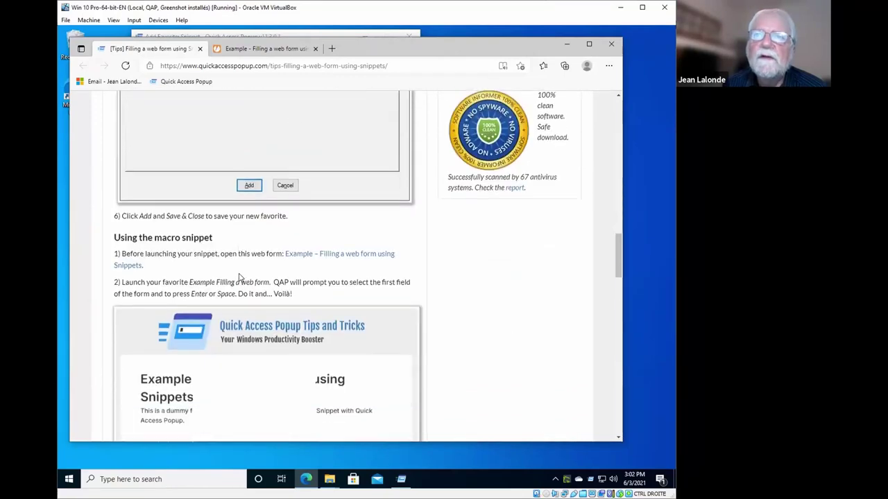
key("alt+Tab")
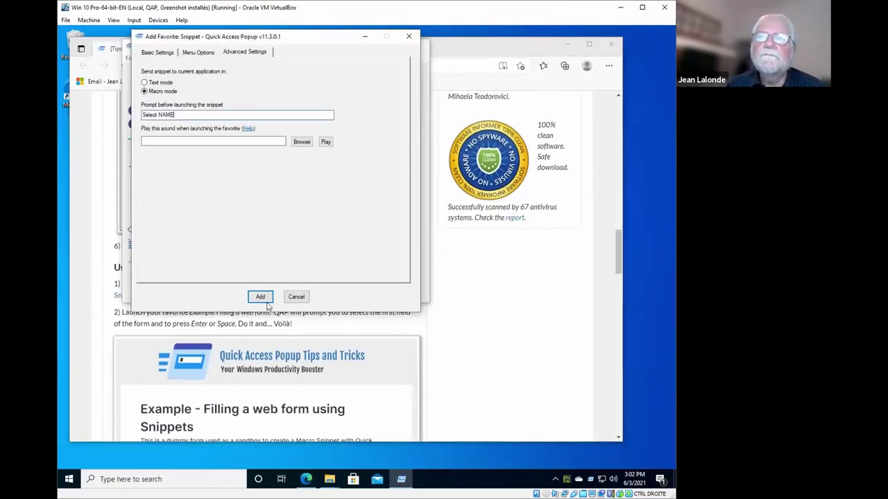
left_click(261, 297)
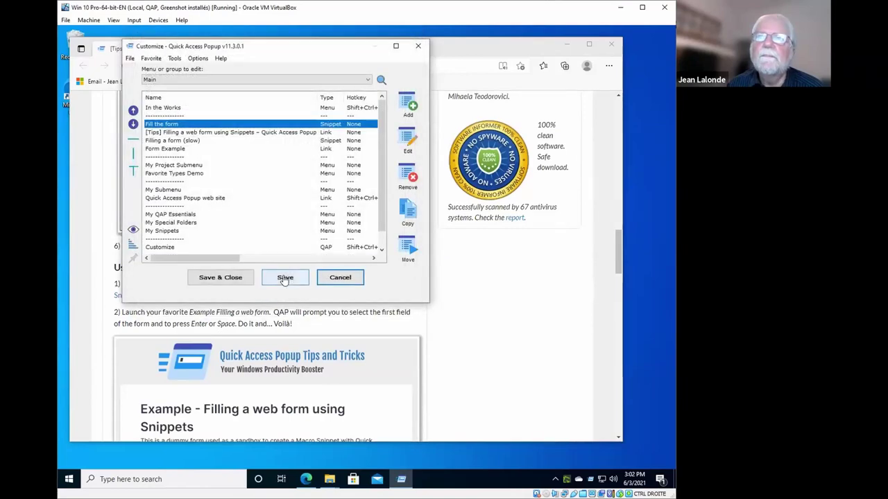
left_click(290, 277)
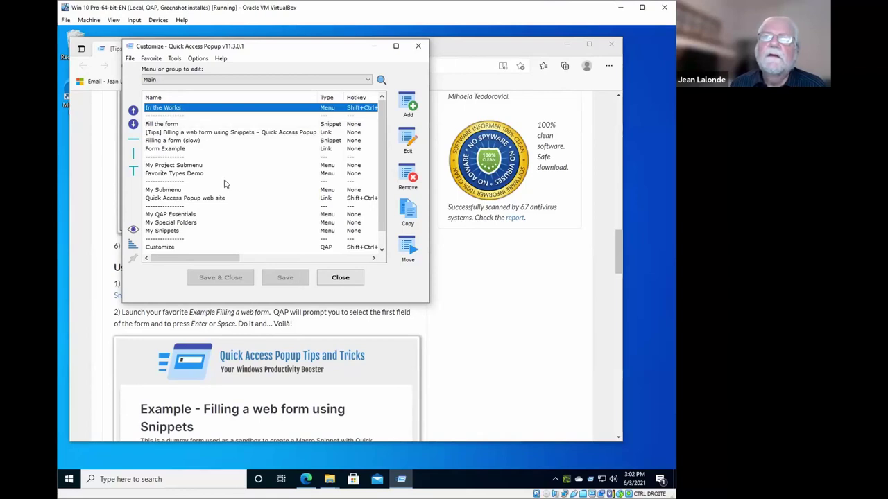
- Run the "Fill the form" snippet on the example web form with the NAME field selected and review the filled fields
left_click_drag(267, 47, 267, 68)
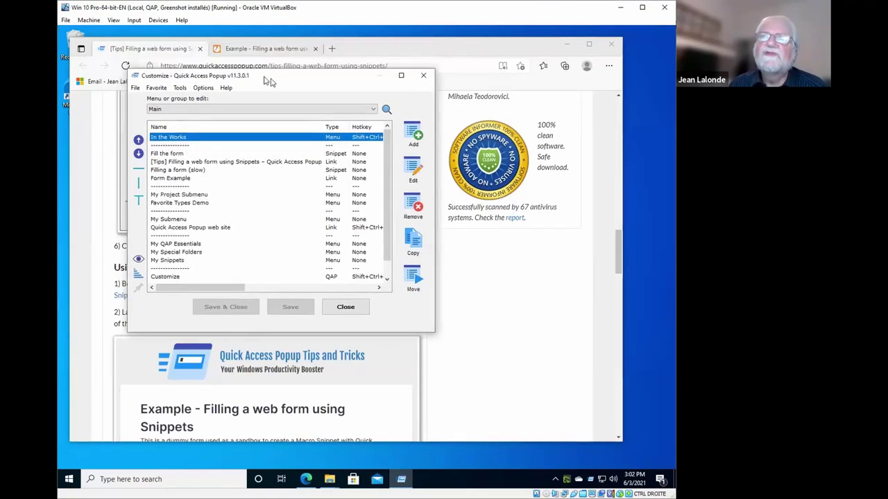
left_click(257, 49)
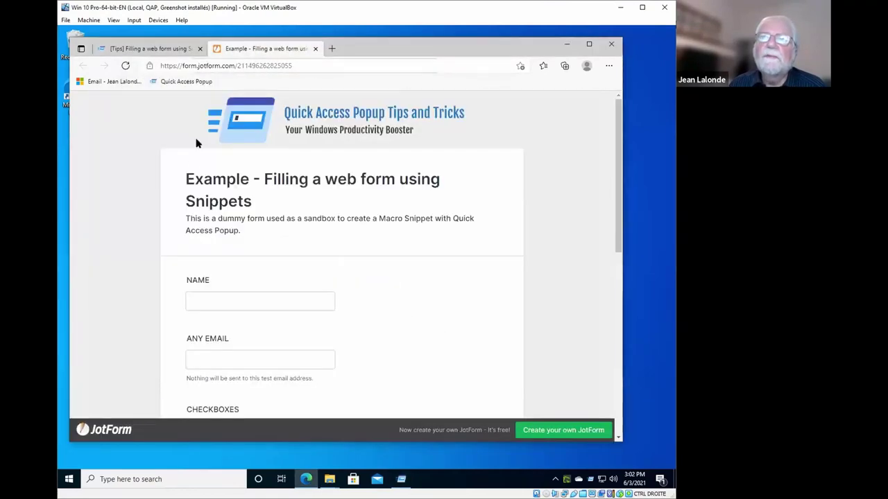
middle_click(157, 122)
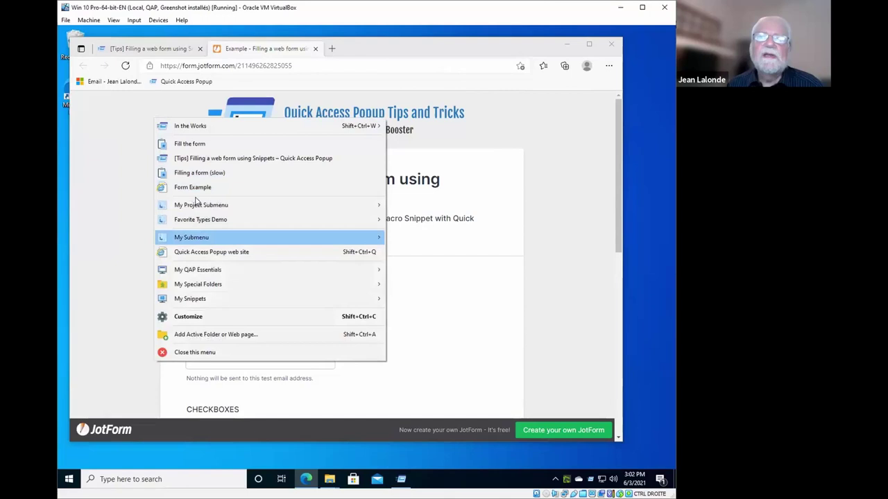
left_click(216, 145)
left_click(195, 297)
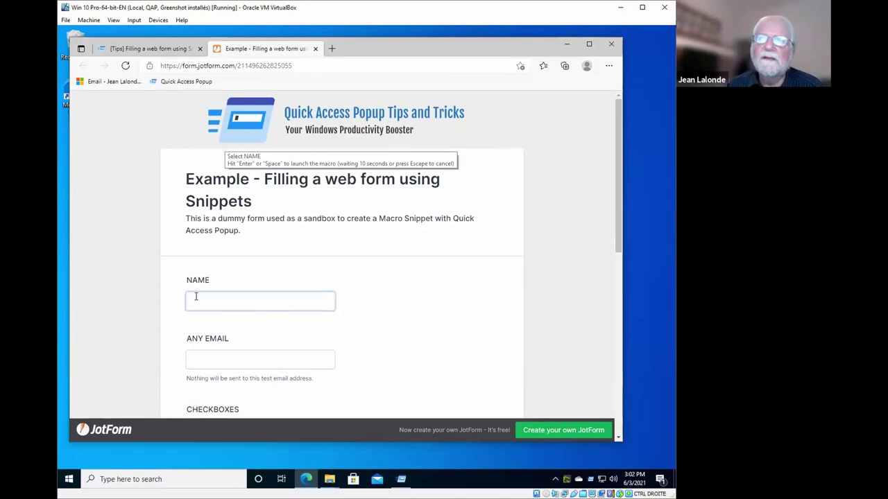
key("Return")
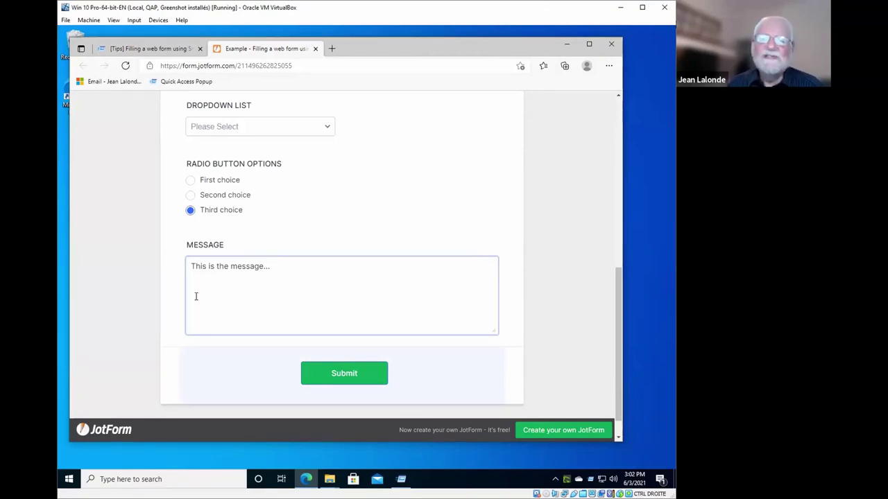
scroll(253, 267, "up", 4)
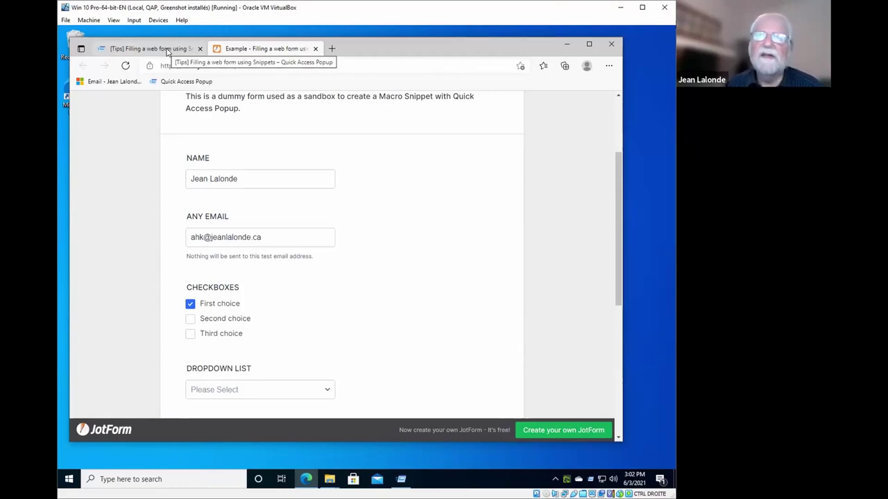
- Go to the tutorial's table explaining each macro code and highlight the first {Tab} code
left_click(167, 52)
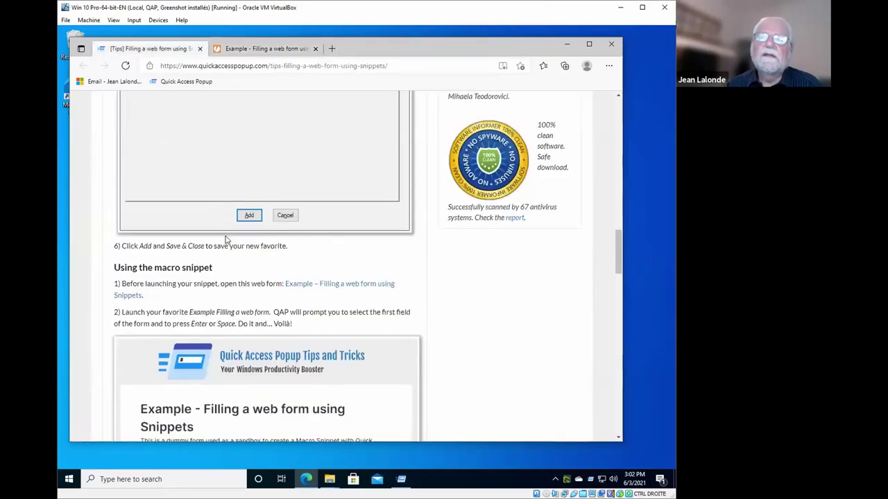
scroll(224, 239, "down", 1)
scroll(225, 239, "down", 4)
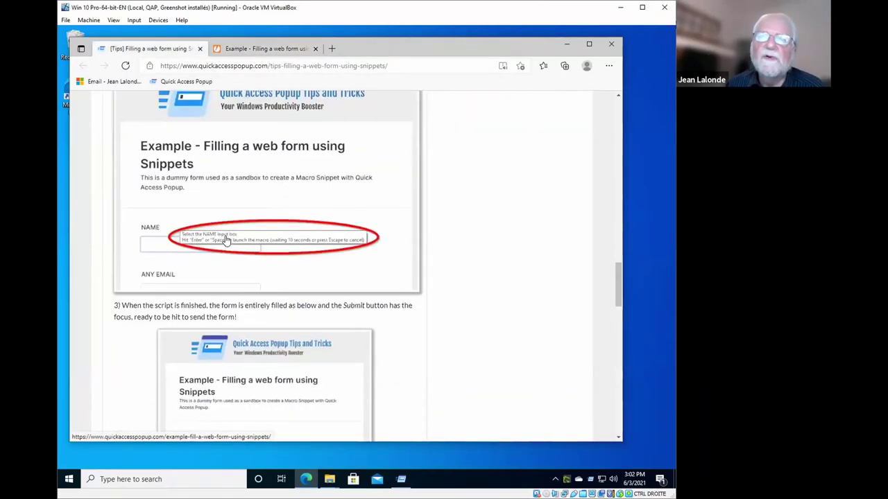
scroll(226, 240, "down", 10)
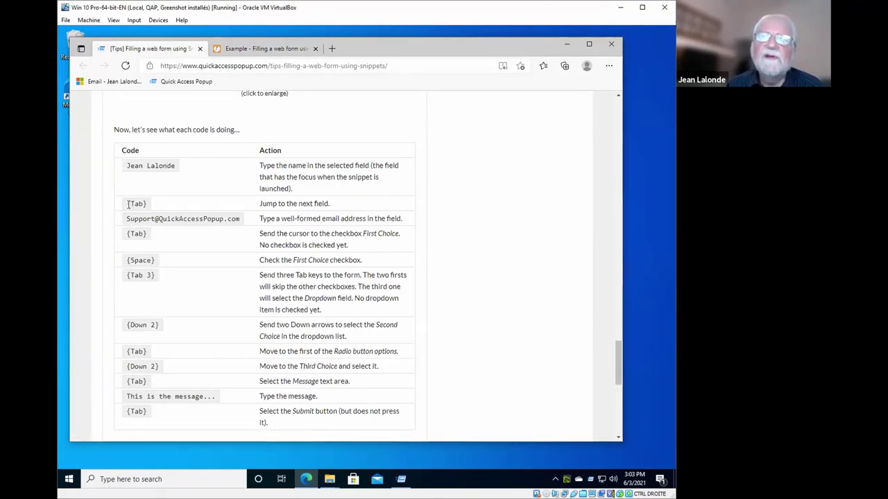
left_click_drag(127, 204, 147, 206)
- Place the Customize window beside the tutorial's code table and open the "Fill the form" snippet for editing
key("alt+Tab")
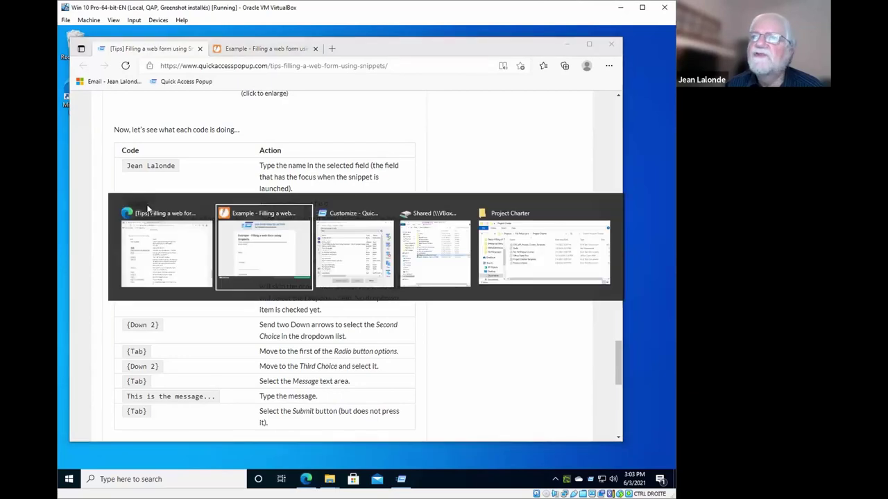
key("alt+Tab")
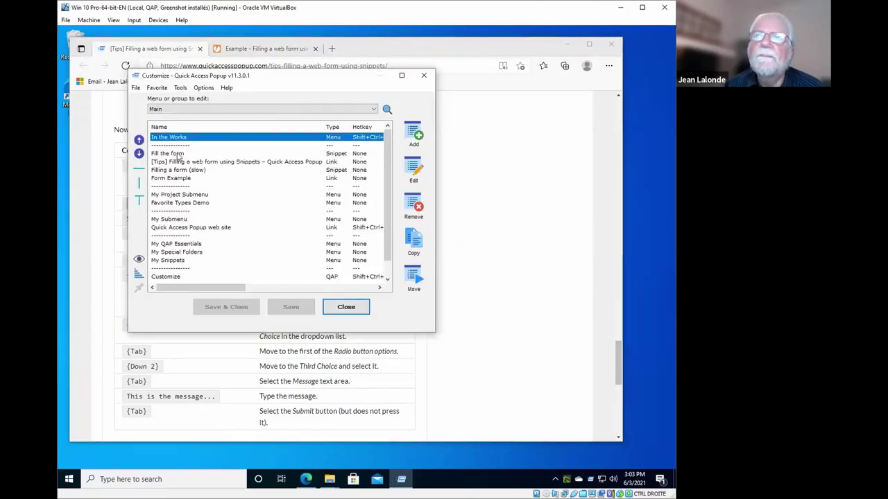
left_click(177, 156)
double_click(177, 156)
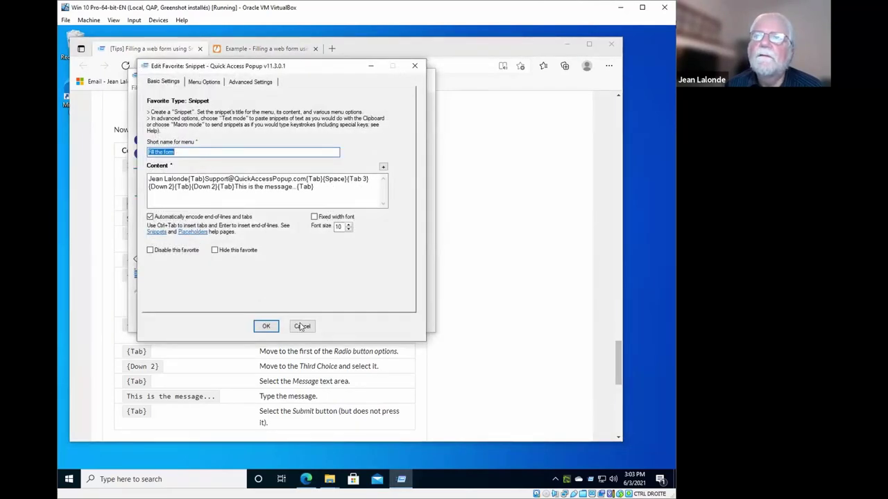
key("Escape")
left_click_drag(198, 77, 495, 123)
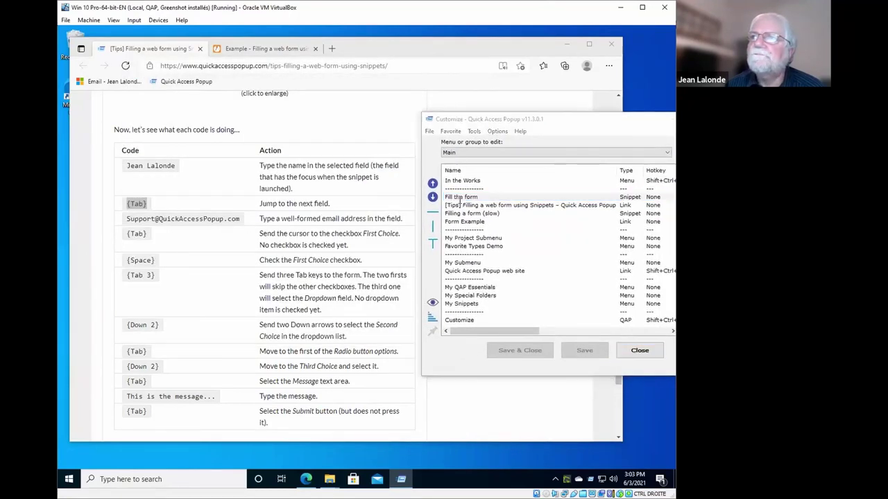
double_click(460, 198)
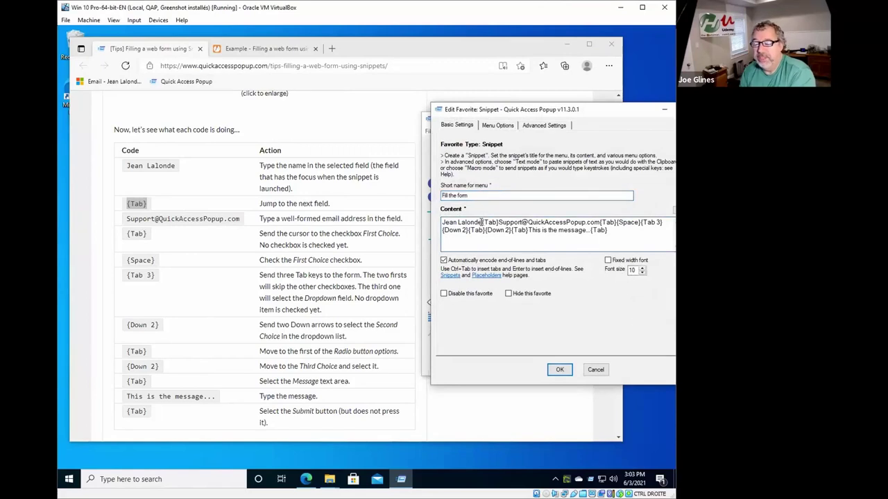
- Highlight the {Tab} code that follows the name in the snippet's content
left_click_drag(482, 222, 499, 222)
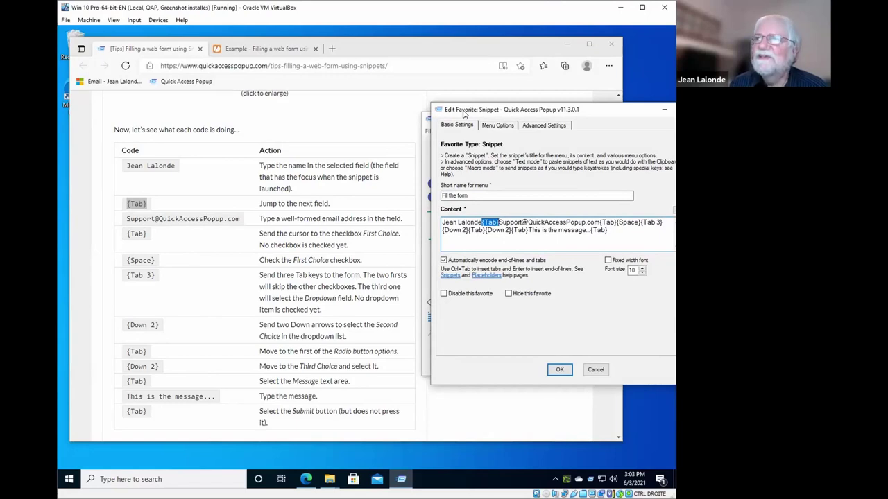
left_click(536, 274)
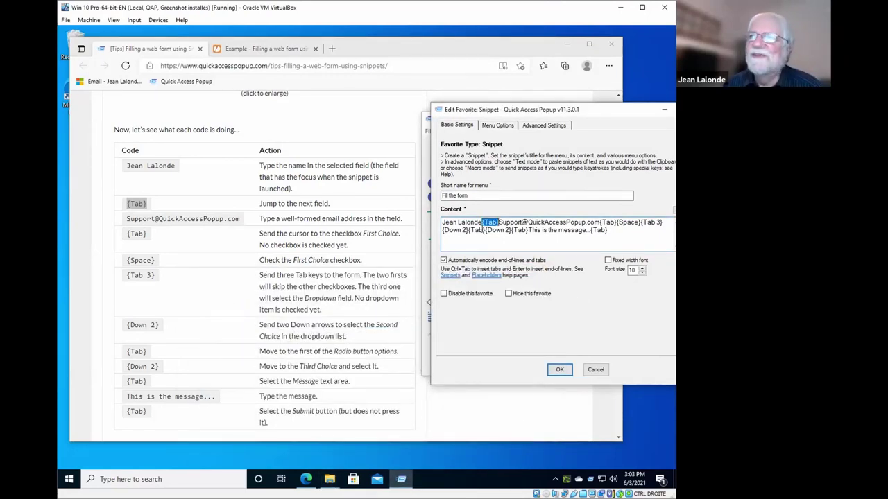
left_click(484, 222)
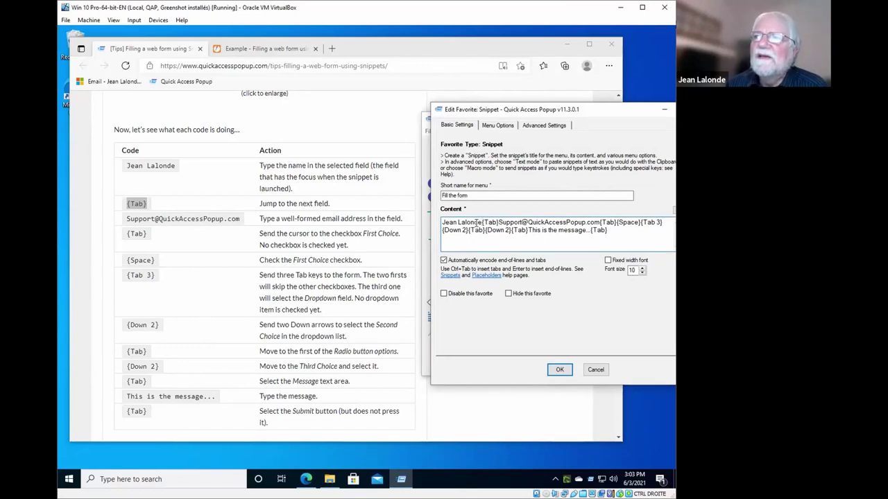
left_click_drag(482, 222, 498, 222)
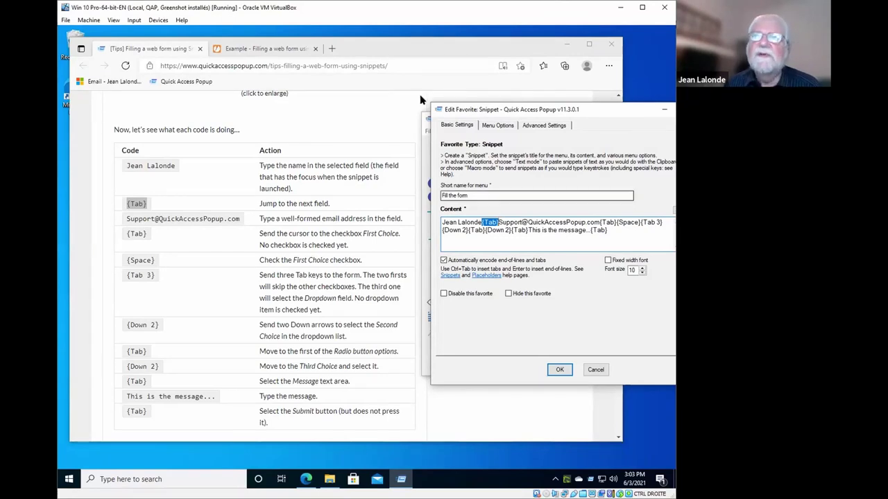
- Switch to the example form, select the NAME field and move the focus to the ANY EMAIL field
left_click(257, 107)
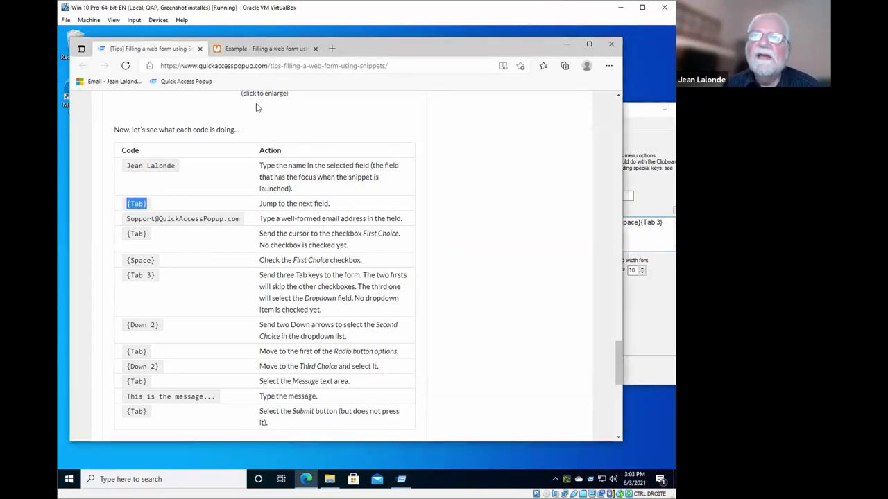
left_click(276, 49)
left_click(240, 175)
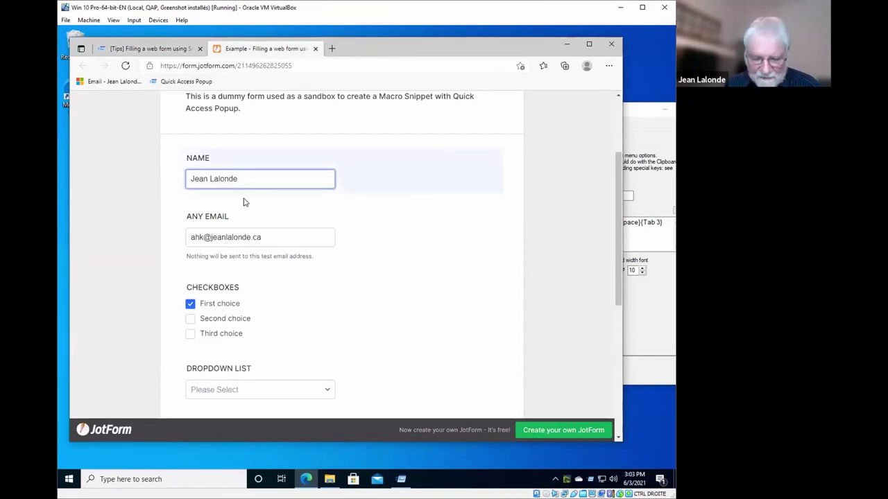
key("Tab")
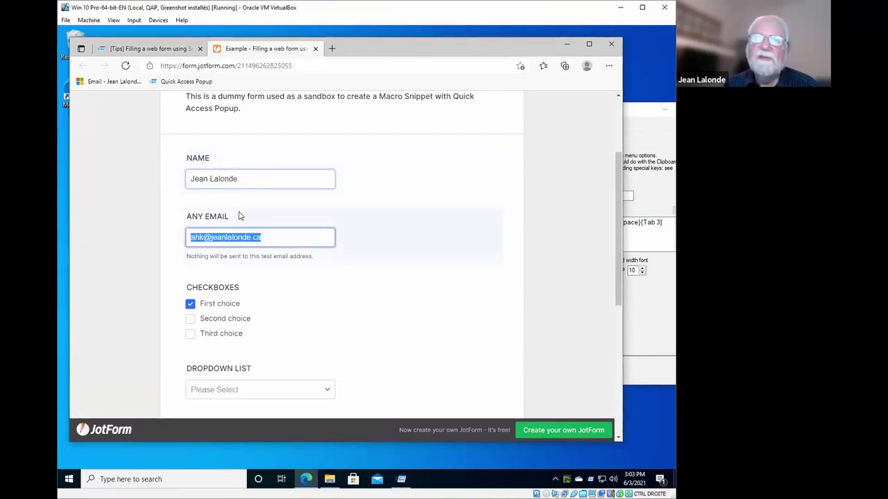
- Return to the tutorial's code table and highlight the email address entry, followed by the {Space} code
key("alt+Tab")
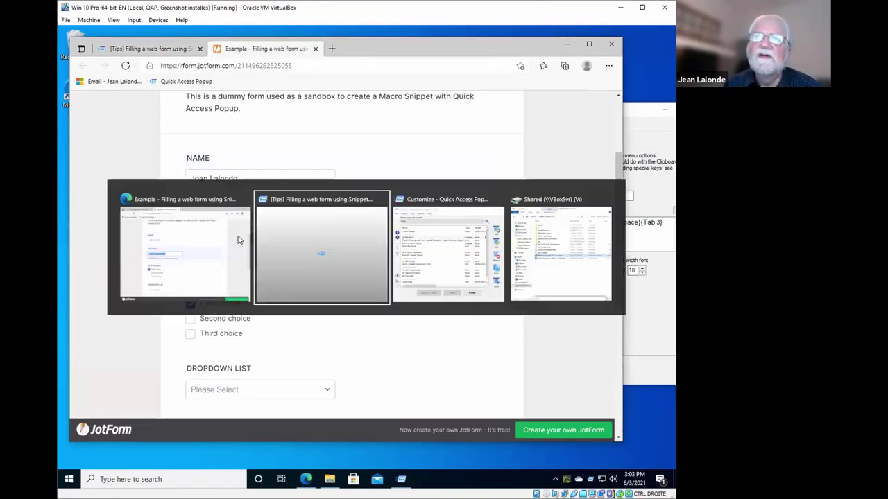
key("alt+Tab")
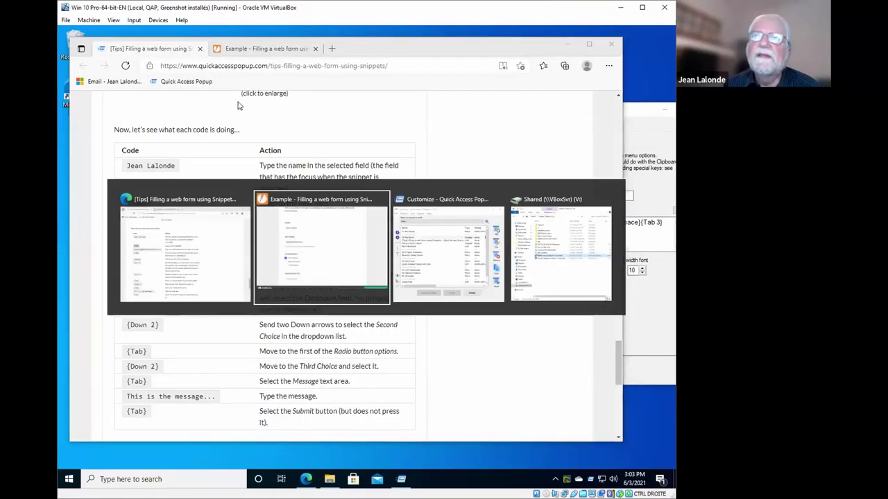
left_click(150, 205)
left_click(127, 218)
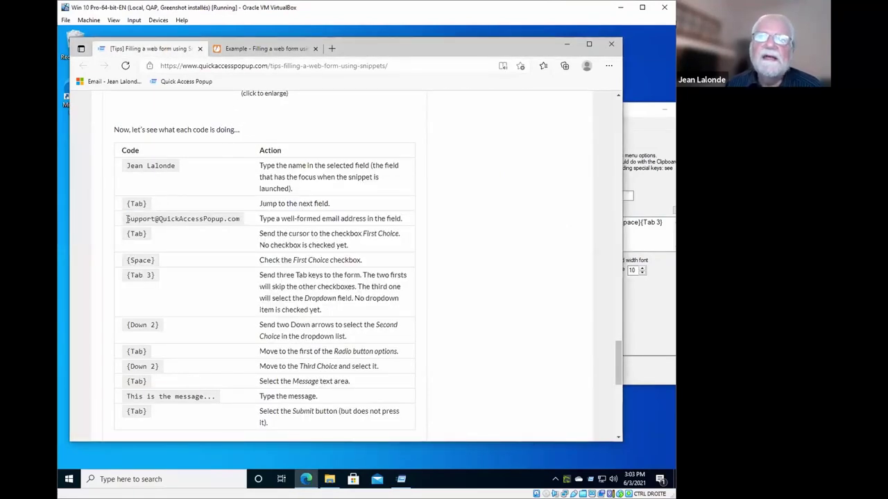
left_click_drag(127, 218, 243, 219)
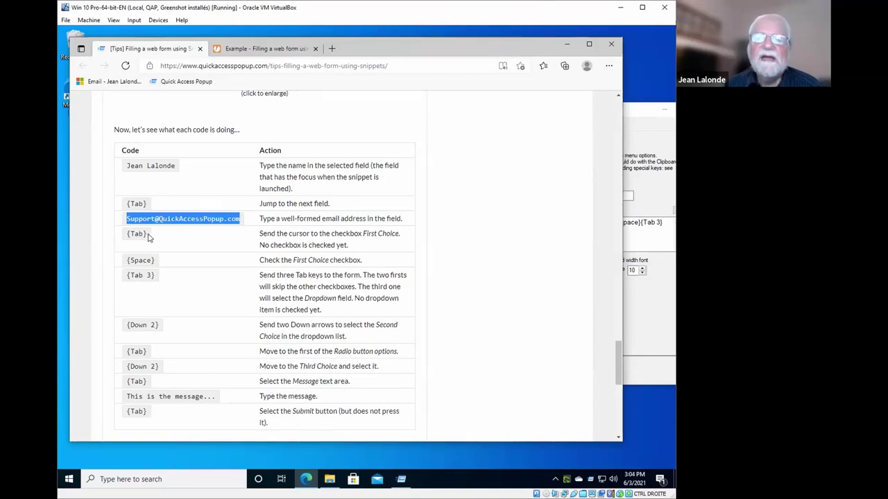
left_click_drag(156, 260, 127, 262)
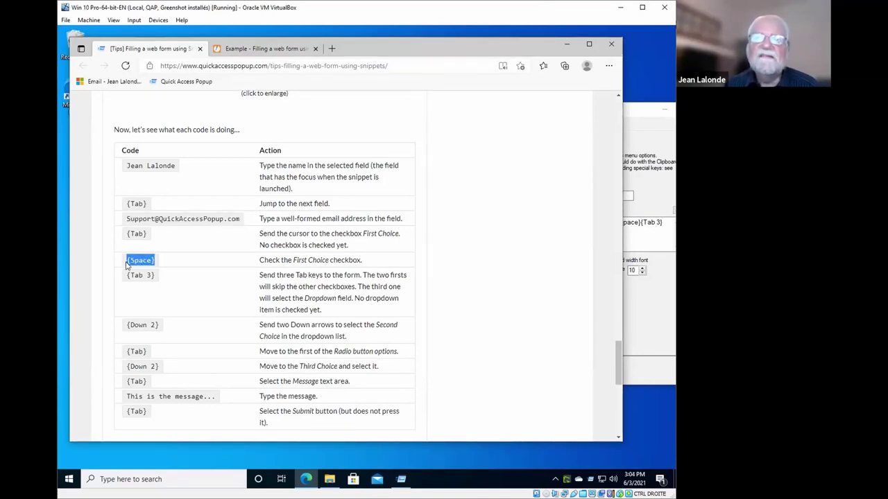
- Uncheck First choice under CHECKBOXES in the example form
left_click(257, 48)
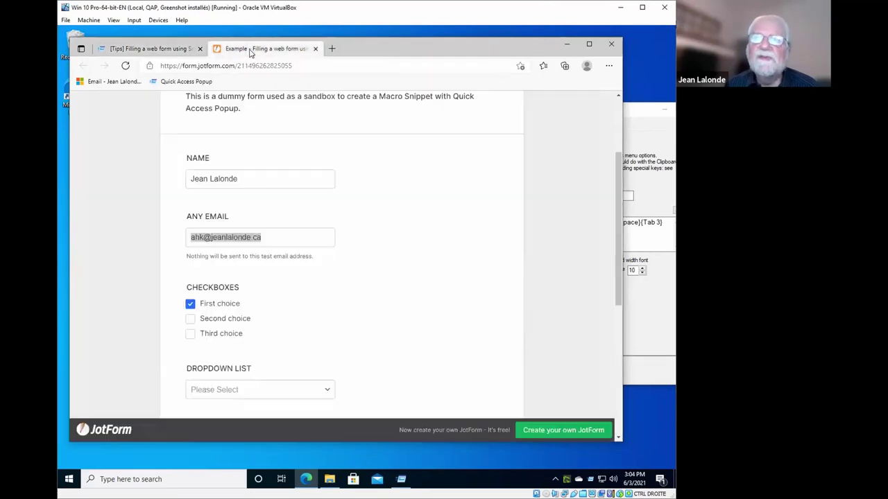
left_click(207, 306)
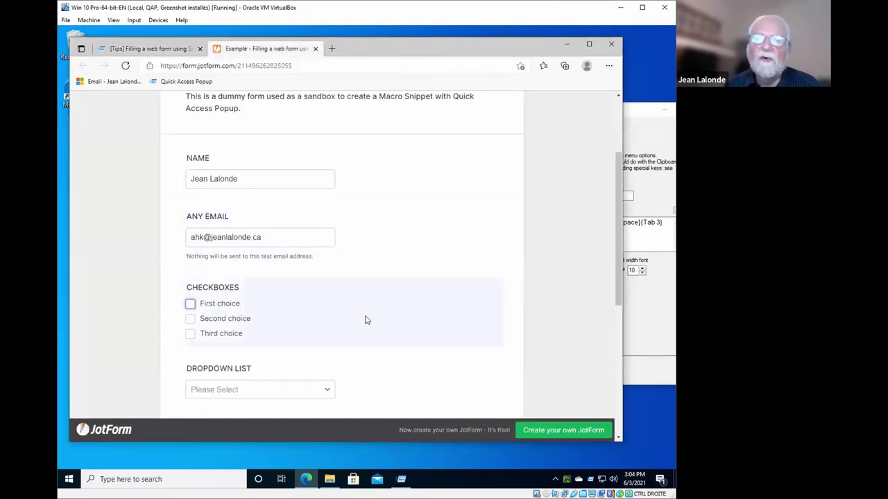
- Toggle First choice under CHECKBOXES on and off repeatedly, leaving it unchecked
key("space")
key("space")
key("space")
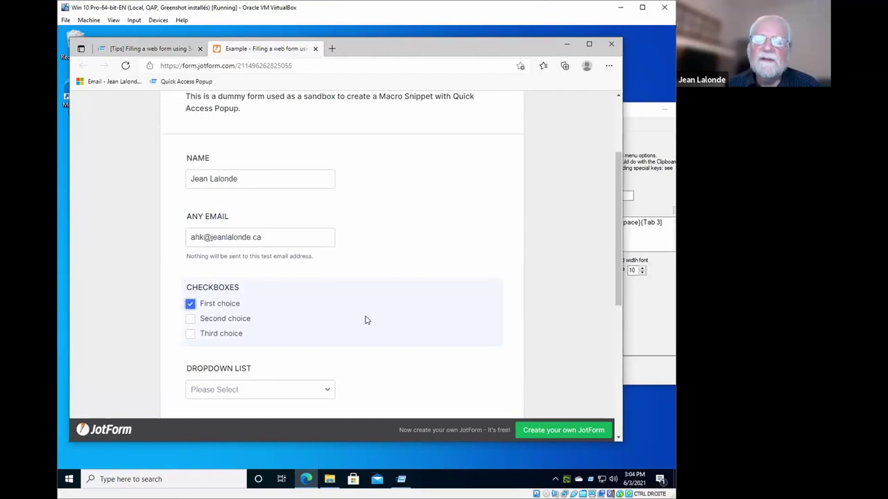
key("space")
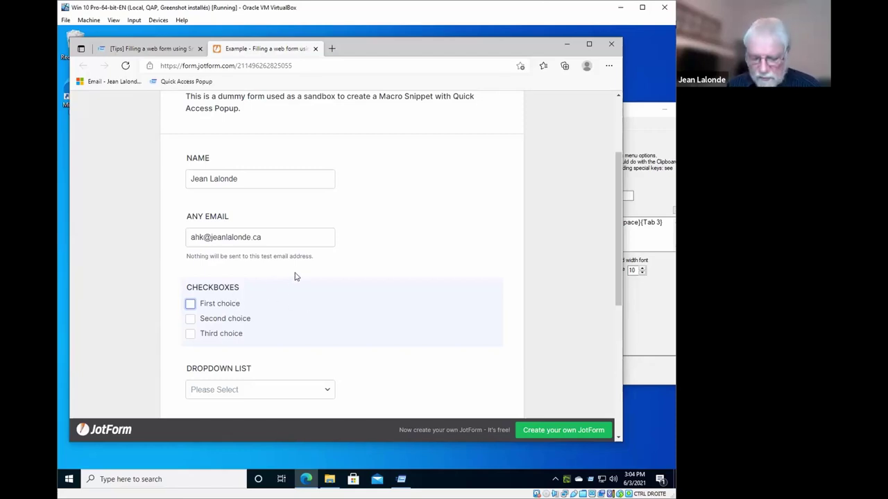
- Select the ANY EMAIL field, move the focus on to First choice under CHECKBOXES and check it
left_click(289, 237)
key("Escape")
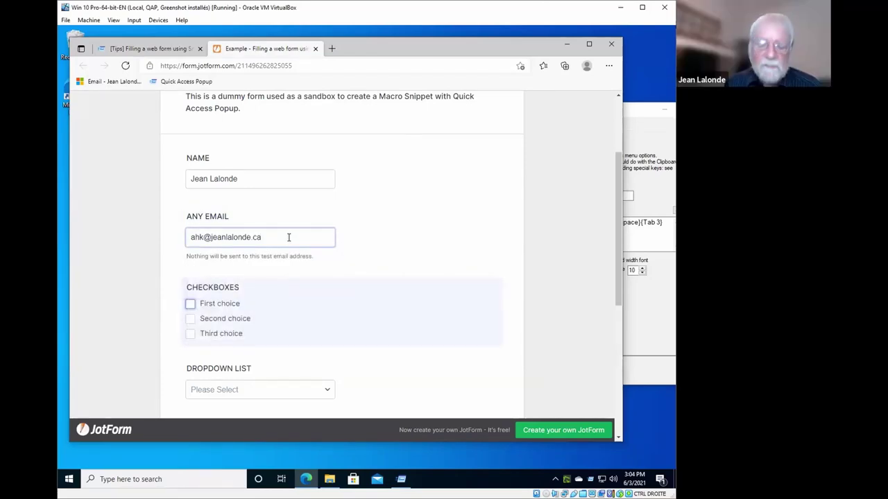
key("space")
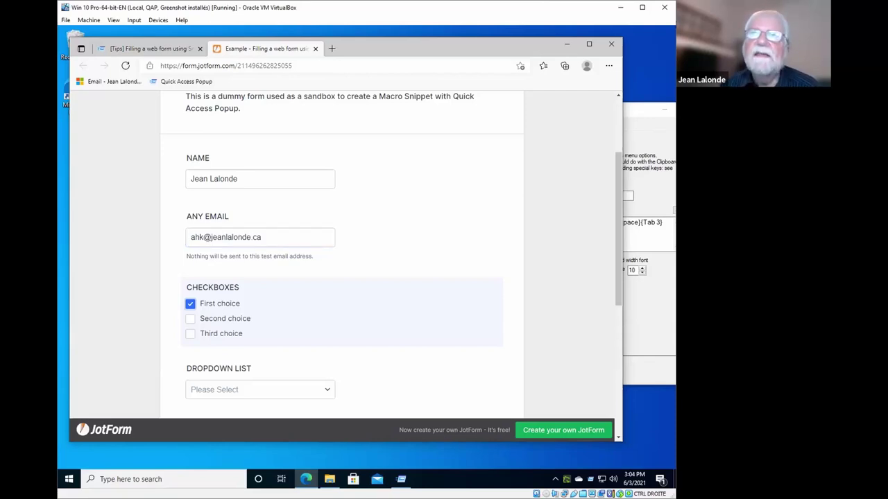
- Return to the tutorial's code table and highlight the word Down in the {Down 2} code for the dropdown list
left_click(135, 50)
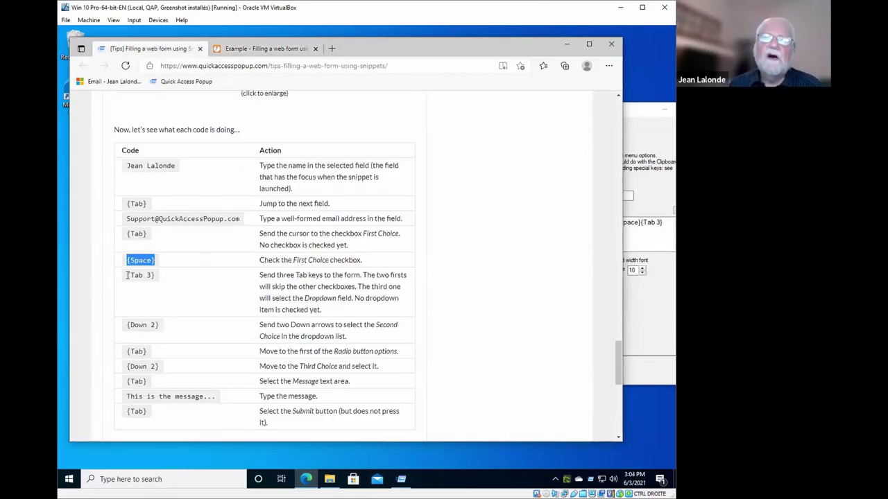
scroll(181, 276, "down", 2)
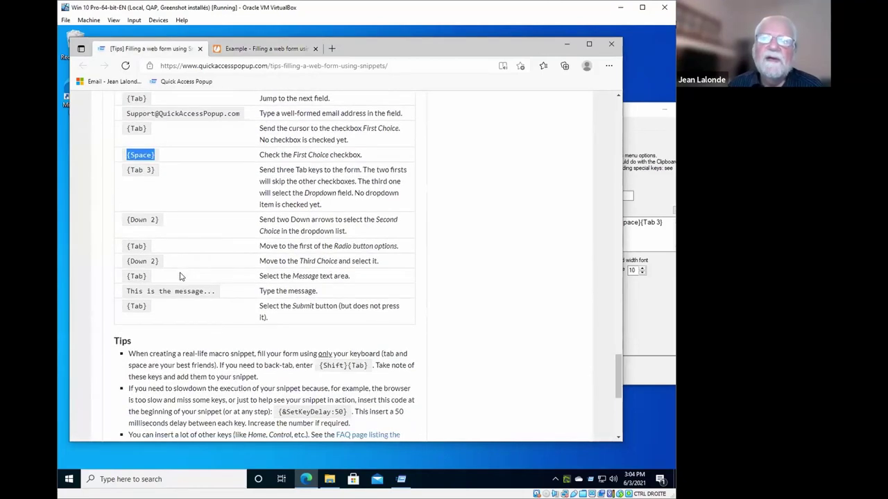
double_click(133, 220)
- In the tutorial's Tips, highlight the {&SetKeyDelay:50} code and its delay value 50
scroll(147, 276, "down", 3)
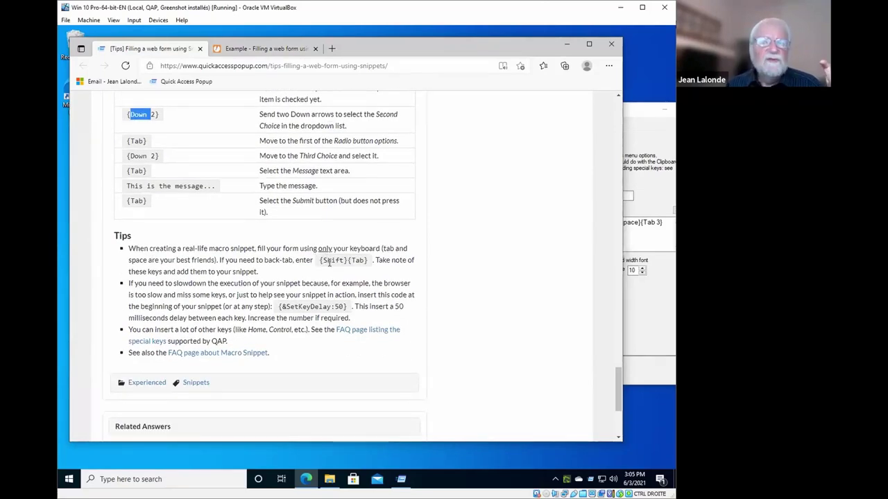
left_click(280, 306)
left_click_drag(281, 306, 346, 306)
left_click(336, 307)
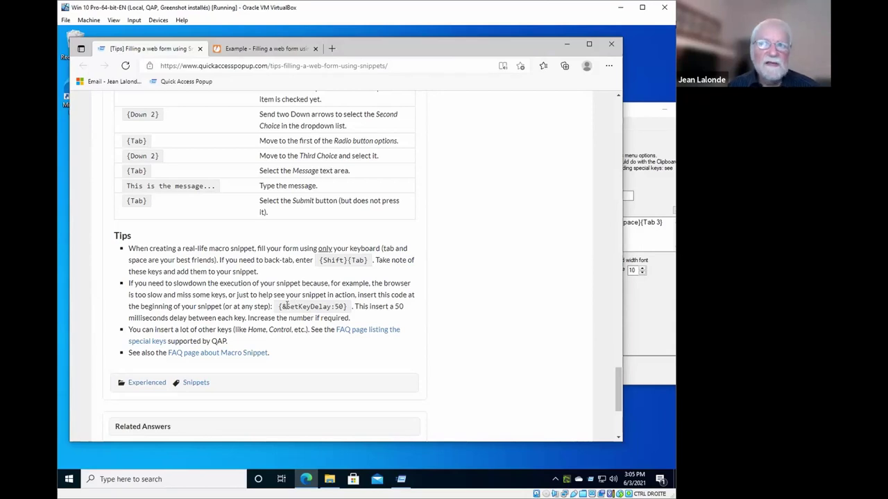
left_click_drag(335, 307, 344, 306)
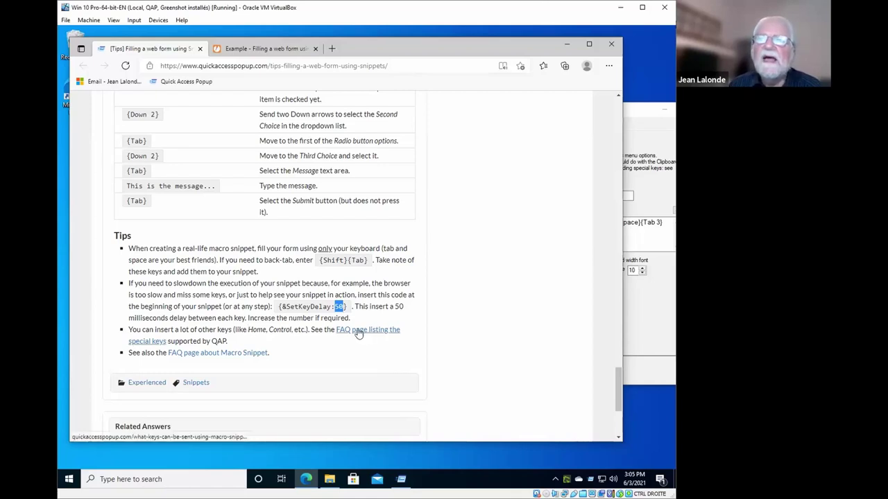
- Open the FAQ page listing the special keys, review its key tables and highlight the {Backspace} entry
left_click(358, 334)
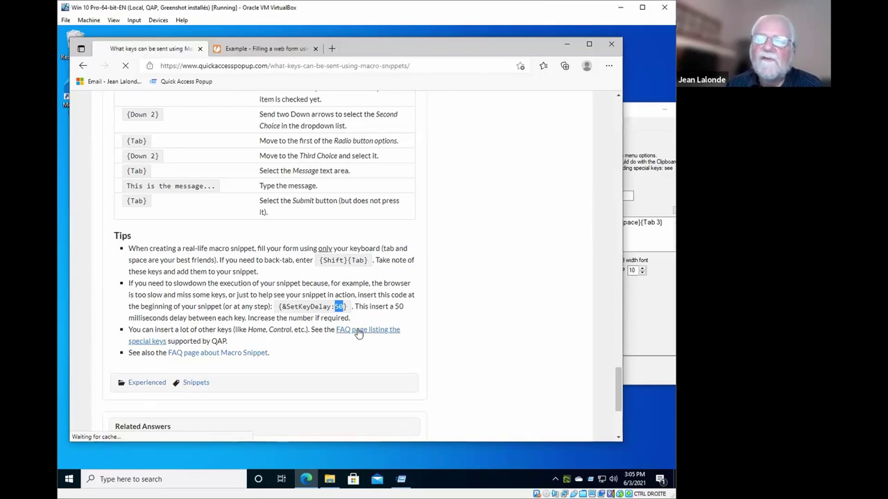
scroll(260, 356, "down", 4)
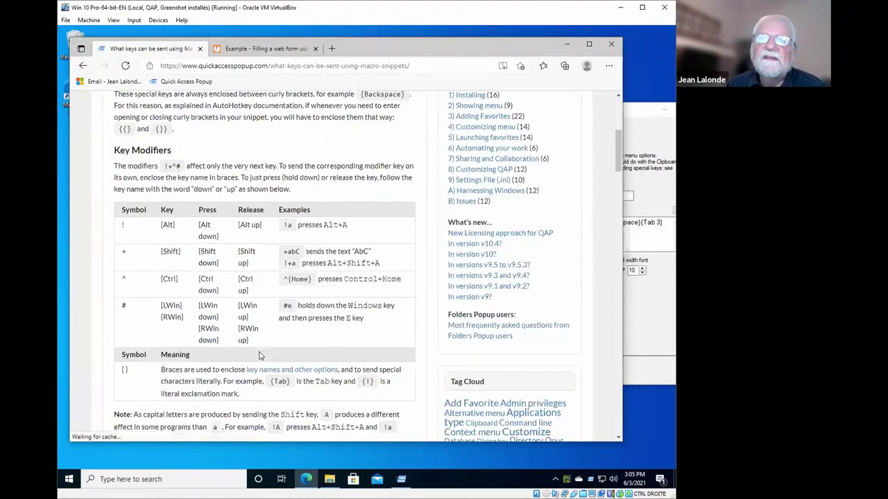
scroll(260, 356, "down", 1)
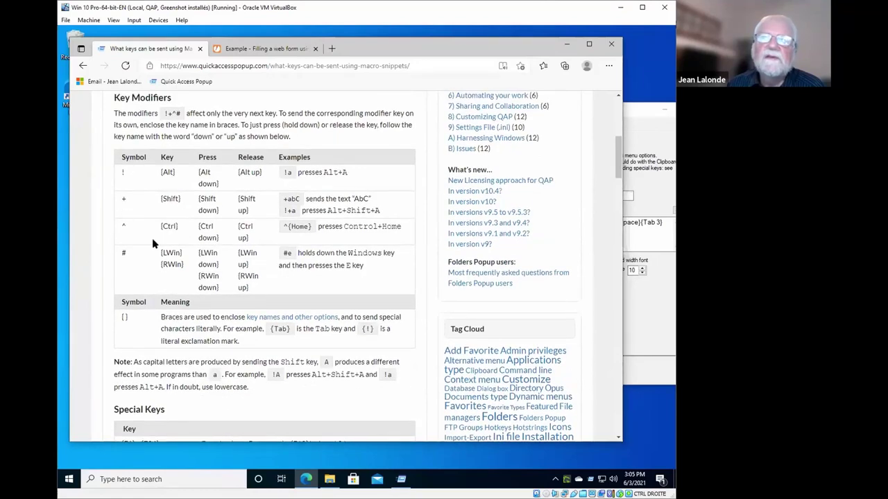
scroll(142, 250, "down", 5)
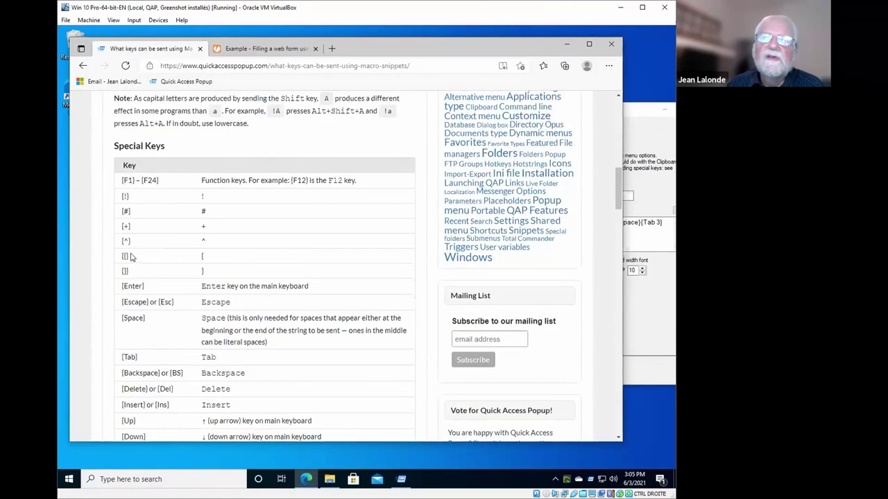
scroll(132, 257, "down", 2)
left_click_drag(122, 268, 174, 267)
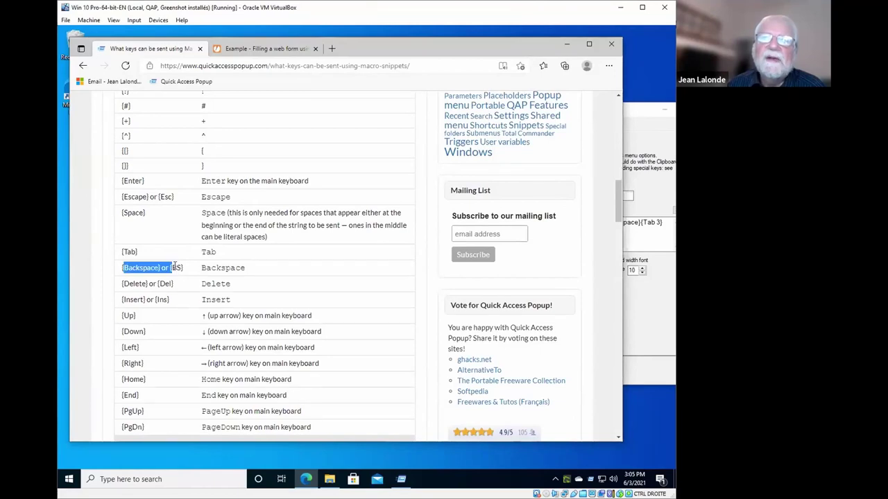
scroll(138, 315, "down", 2)
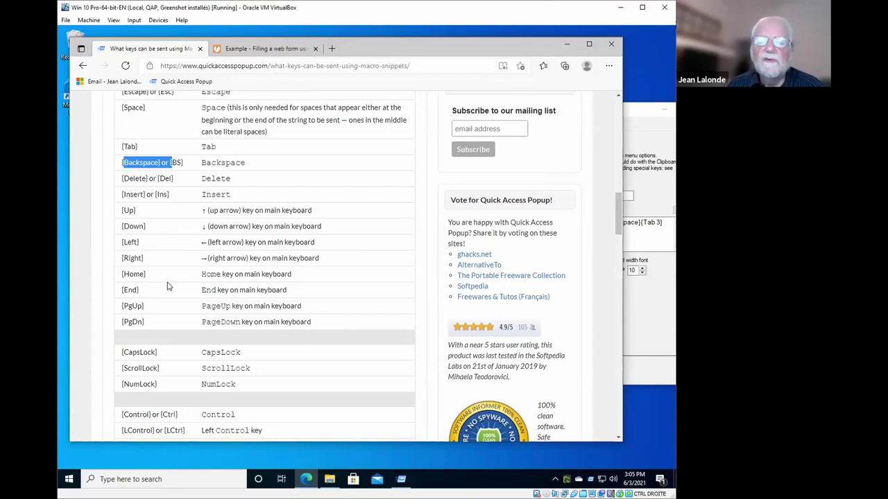
- Minimize the browser to view the snippet's content, and return to the beginning of the macro keys FAQ page
left_click(567, 49)
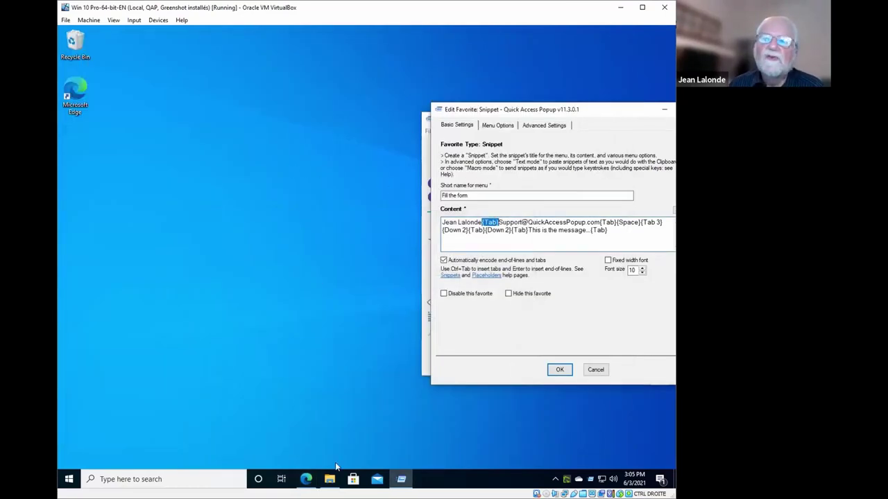
left_click(306, 479)
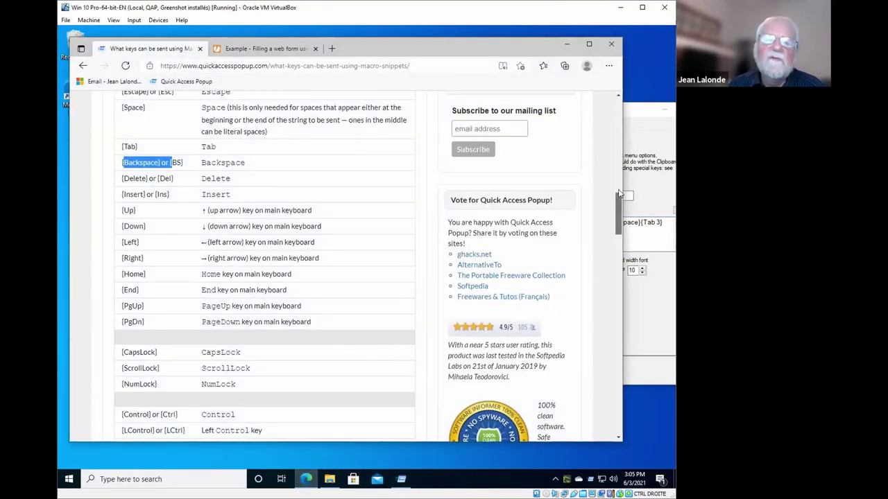
scroll(229, 235, "up", 15)
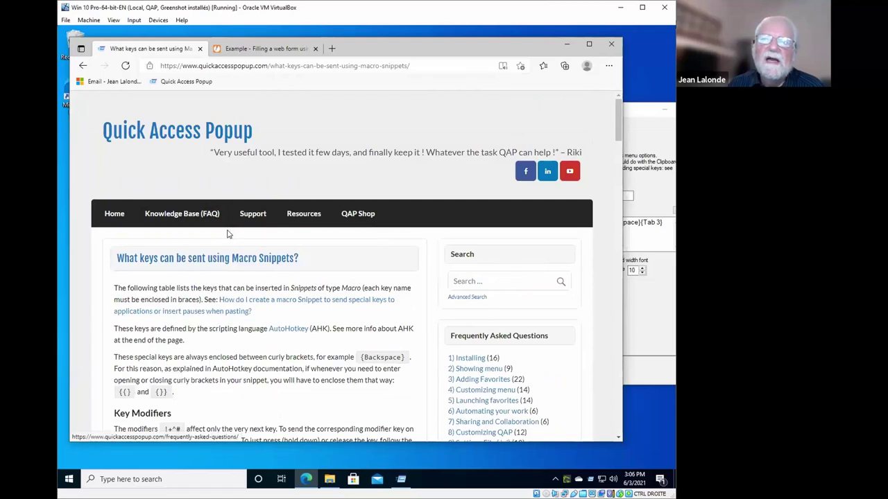